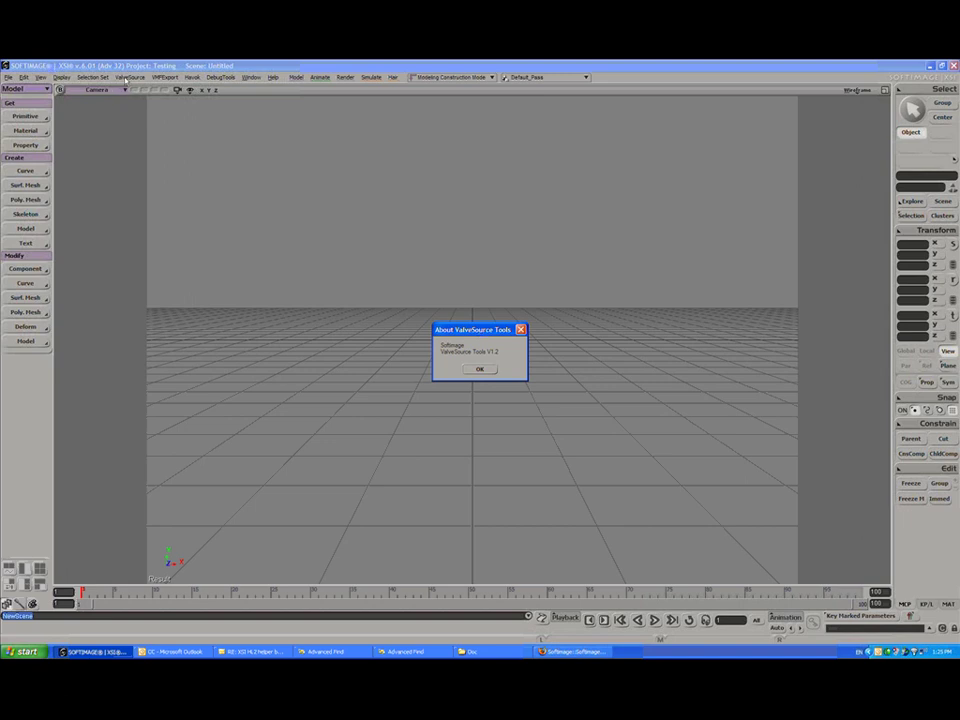
Check the version information of the ValveSource Tools and dismiss it.
{"action": "left_click", "coordinate": [481, 369]}
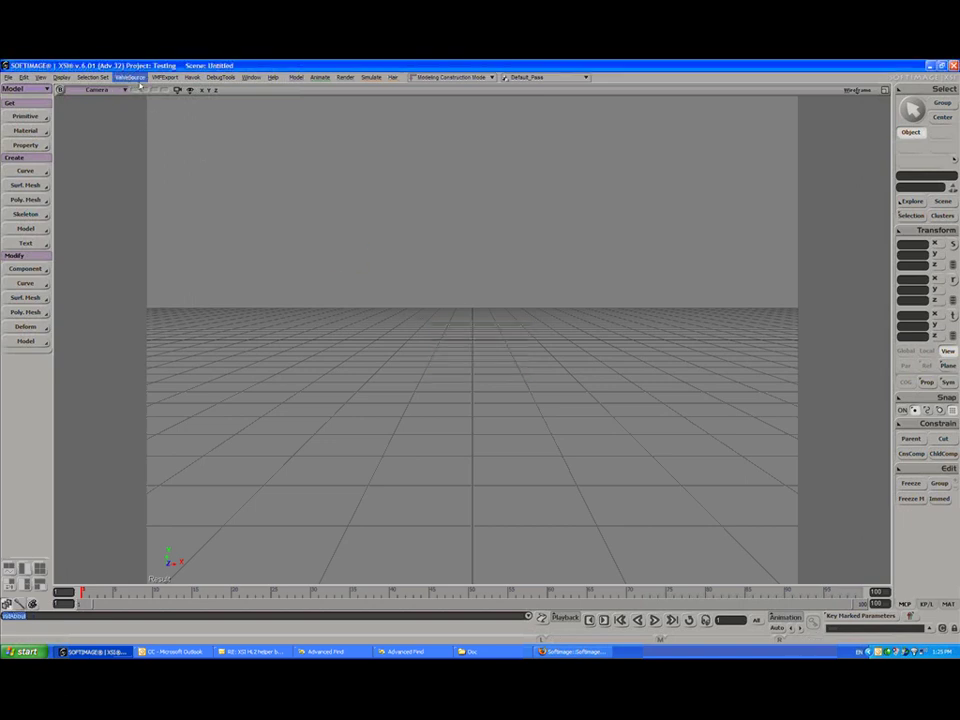
{"action": "left_click", "coordinate": [128, 78]}
{"action": "left_click", "coordinate": [150, 163]}
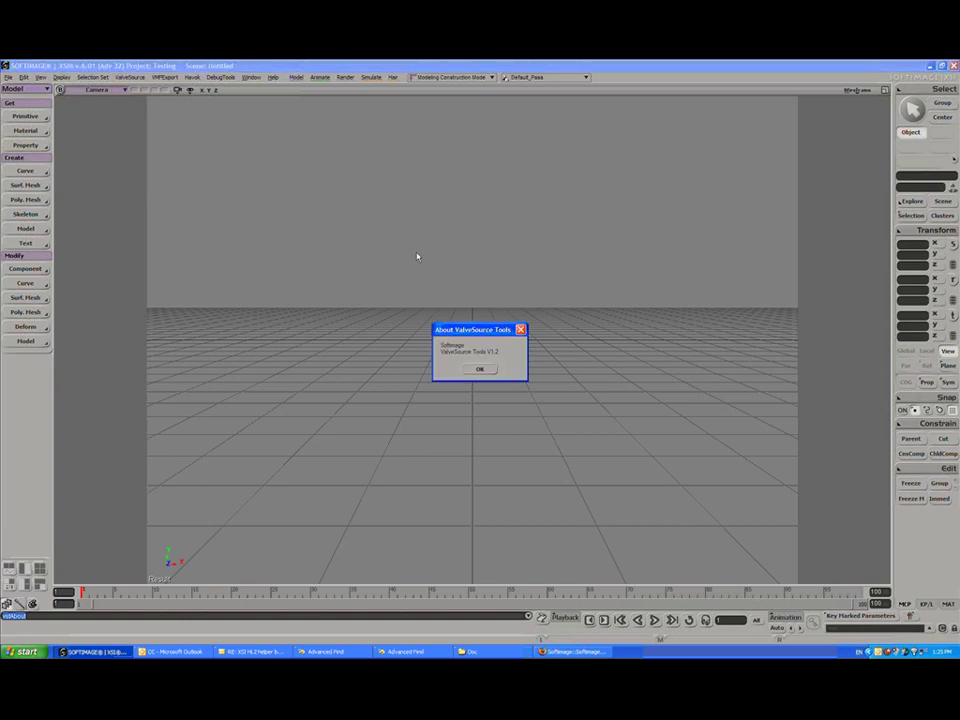
{"action": "left_click", "coordinate": [474, 369]}
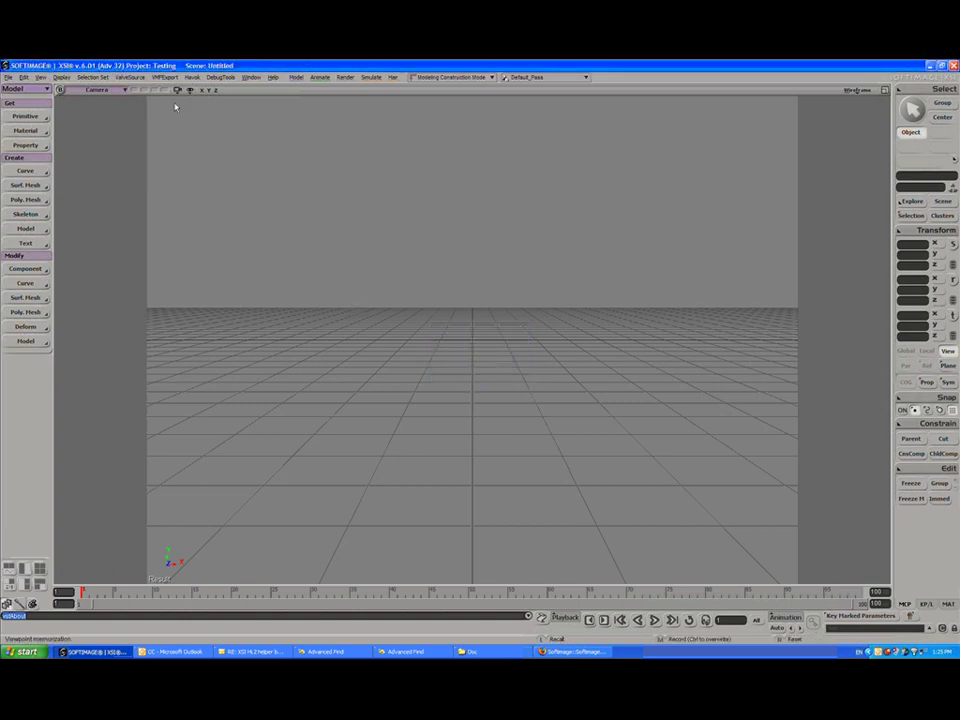
Create the ValveSource male character rig, frame the whole rig in the camera view and deselect it.
{"action": "left_click", "coordinate": [128, 78]}
{"action": "mouse_move", "coordinate": [145, 159]}
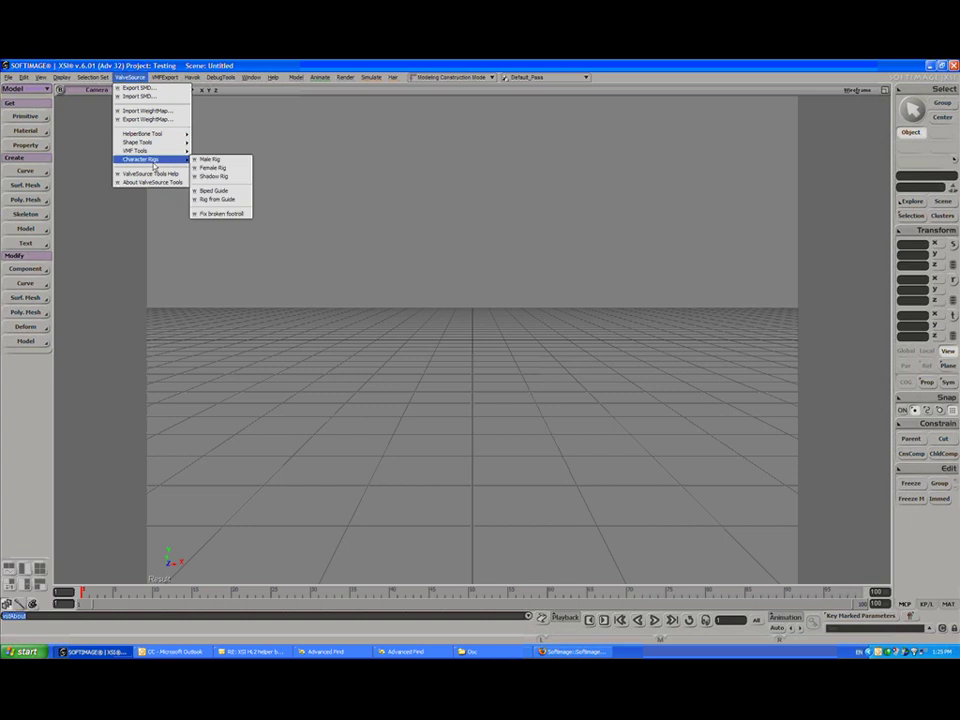
{"action": "left_click", "coordinate": [216, 160]}
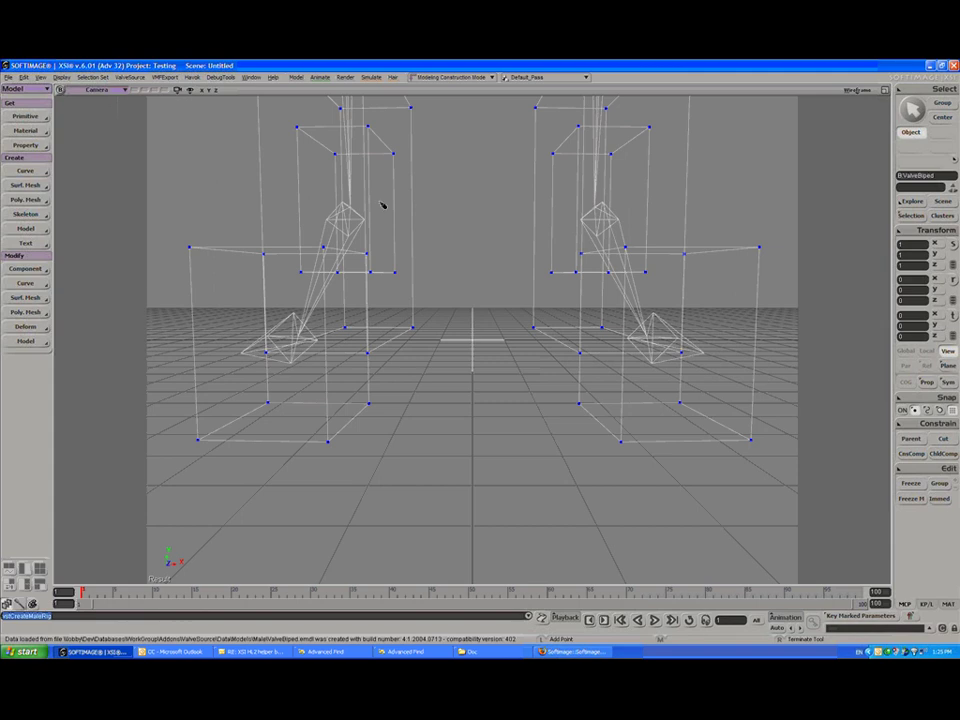
{"action": "left_click", "coordinate": [566, 234]}
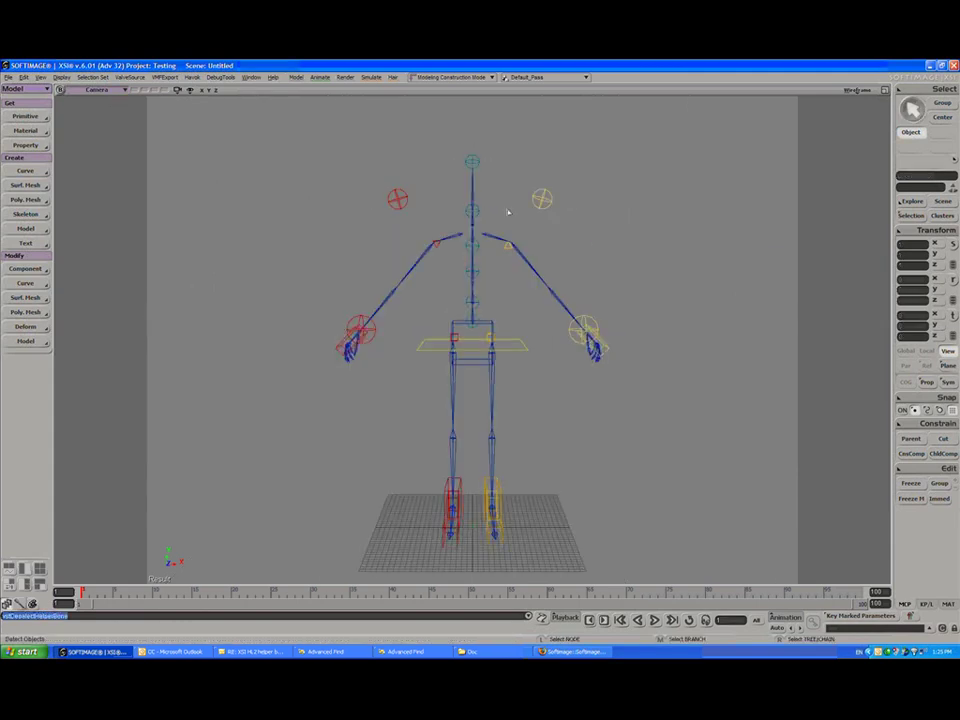
Import the helper bones for the male rig from the Valve rig data file ValveBiped.vrd.
{"action": "left_click", "coordinate": [122, 79]}
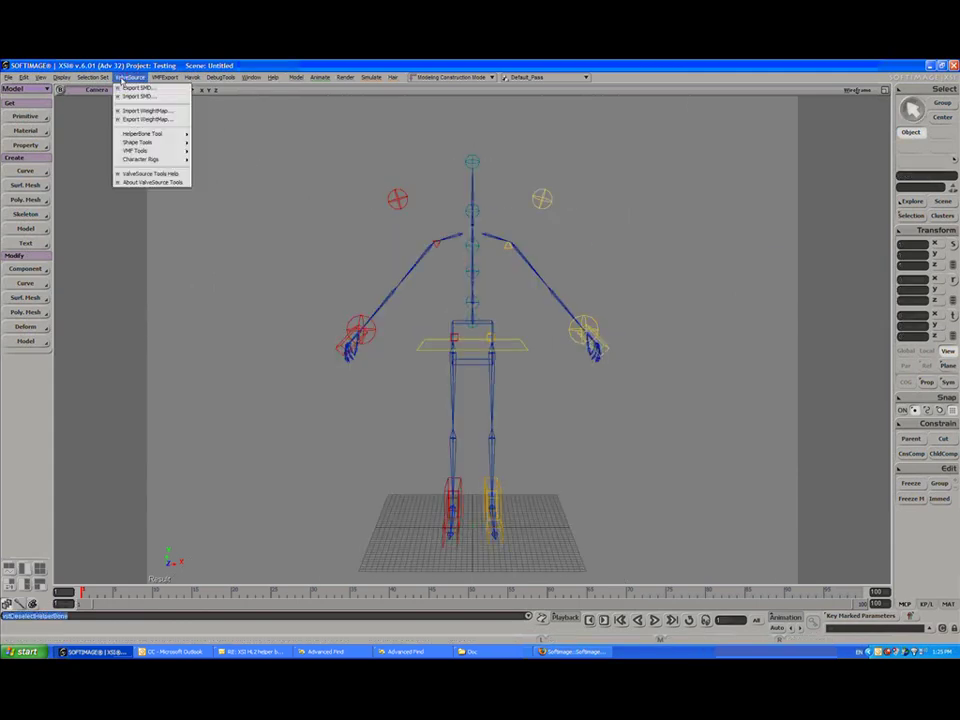
{"action": "mouse_move", "coordinate": [170, 133]}
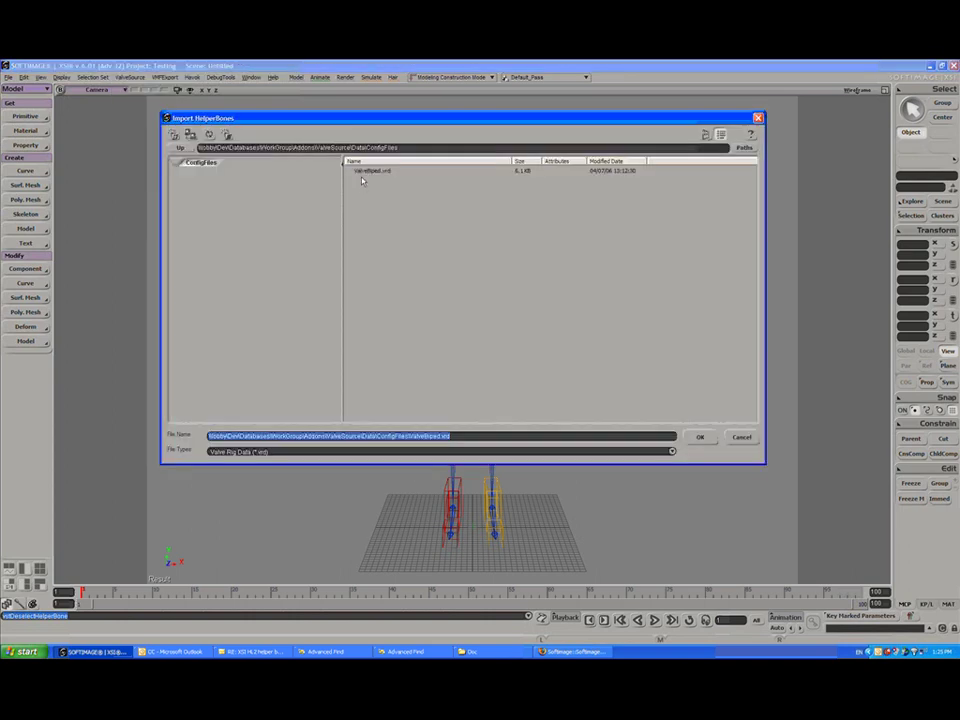
{"action": "left_click", "coordinate": [371, 171]}
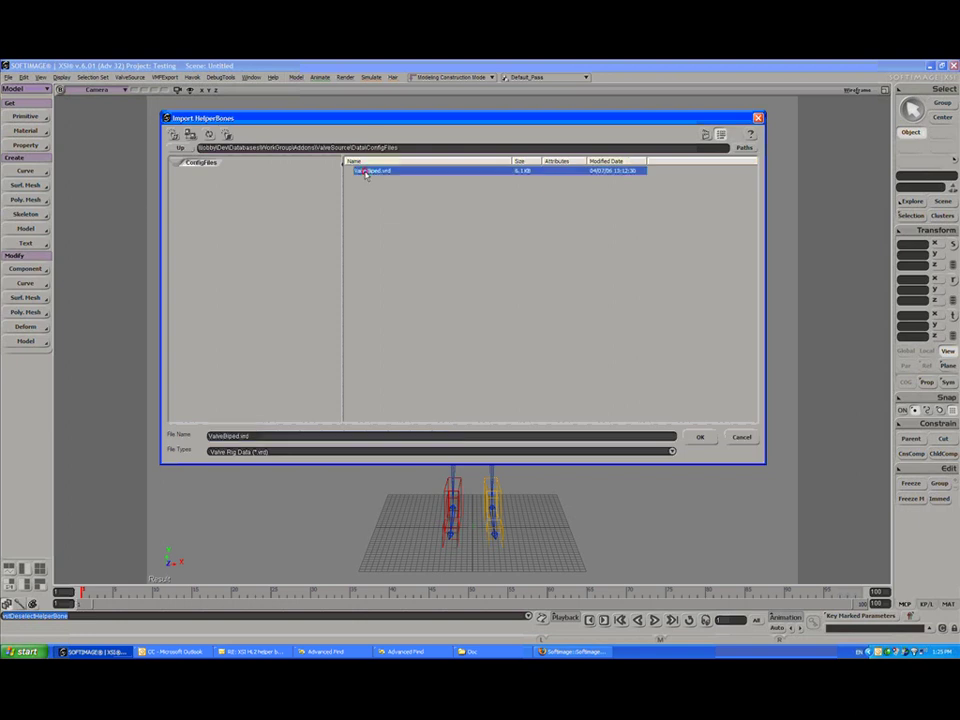
{"action": "double_click", "coordinate": [366, 172]}
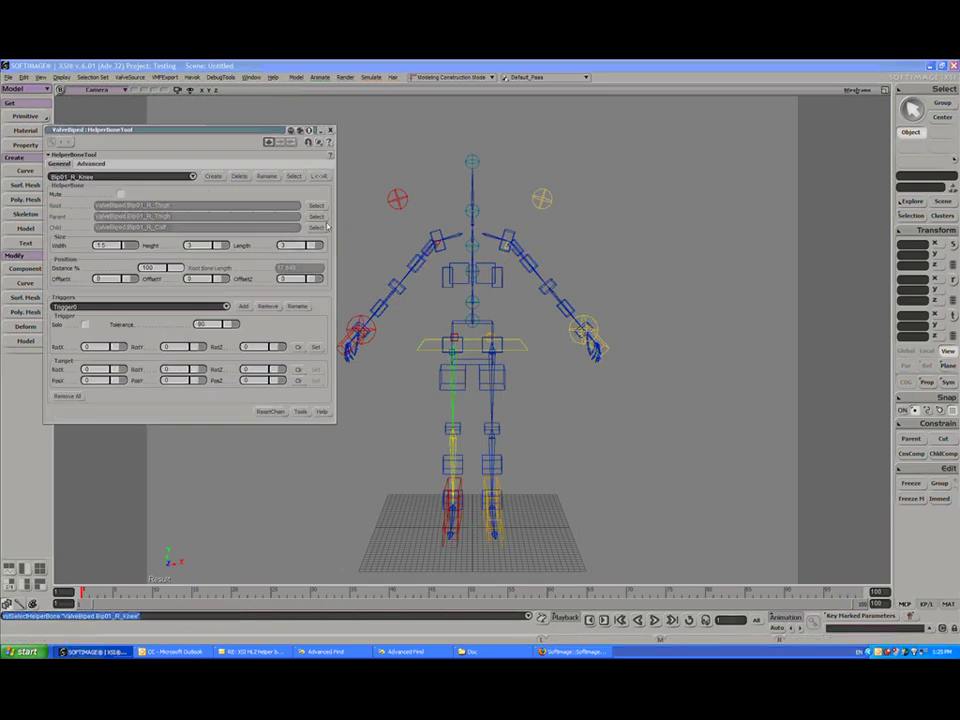
Review the rig's helper bones, switch from the right knee to its left counterpart, and select the left pectoral helper bone.
{"action": "left_click", "coordinate": [193, 177]}
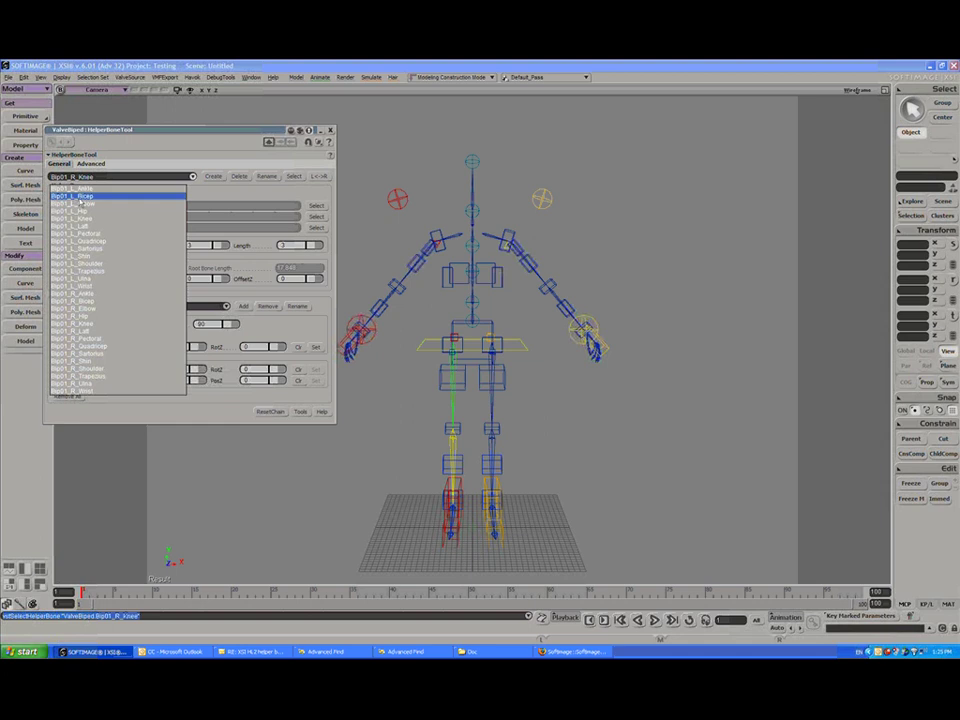
{"action": "left_click", "coordinate": [144, 152]}
{"action": "left_click", "coordinate": [320, 176]}
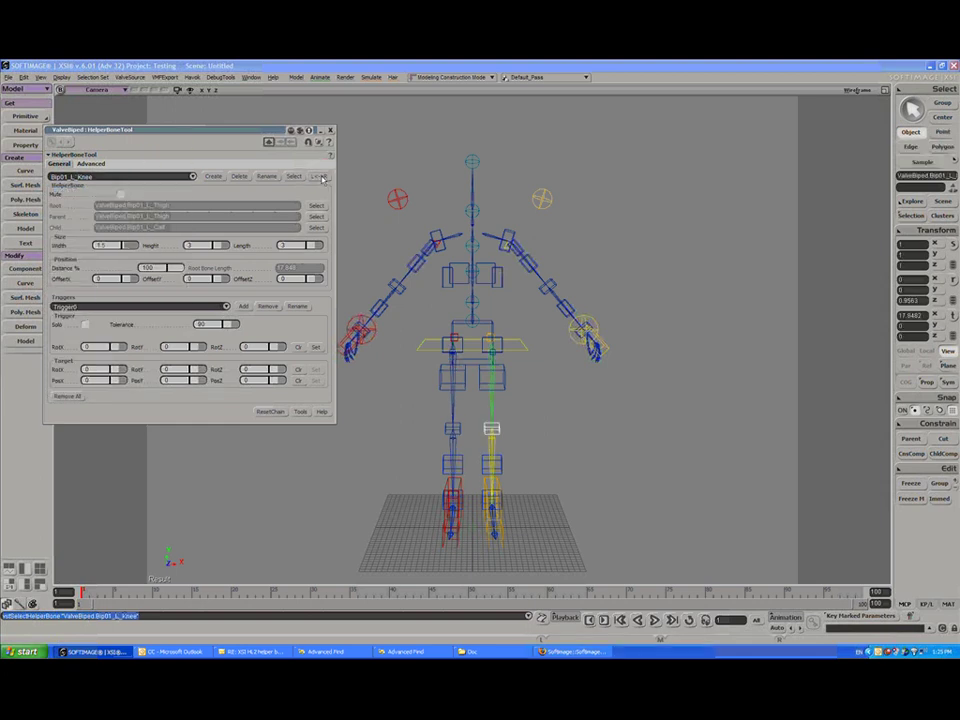
{"action": "left_click", "coordinate": [321, 176]}
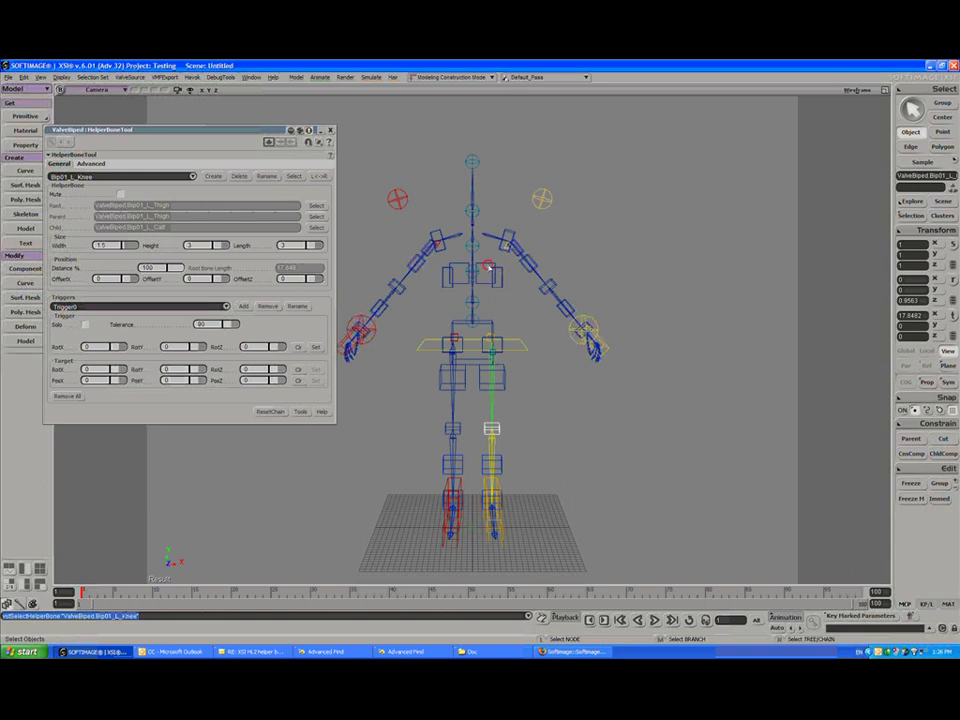
{"action": "left_click", "coordinate": [489, 270]}
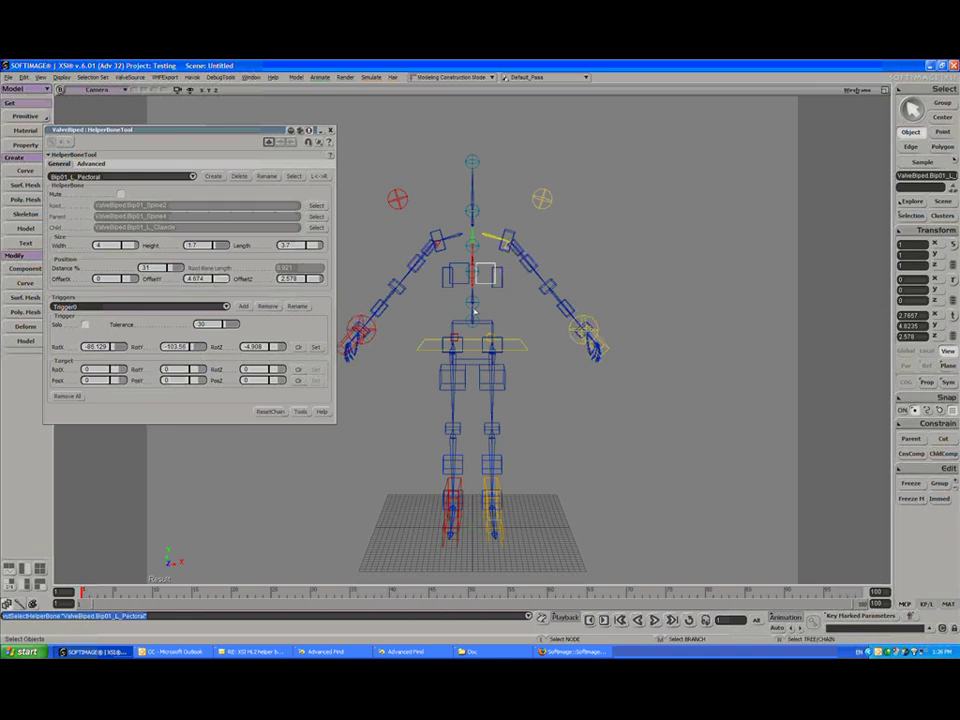
Mute the left pectoral helper bone, try moving it freely, unmute it, and check its list of triggers.
{"action": "left_click", "coordinate": [121, 194]}
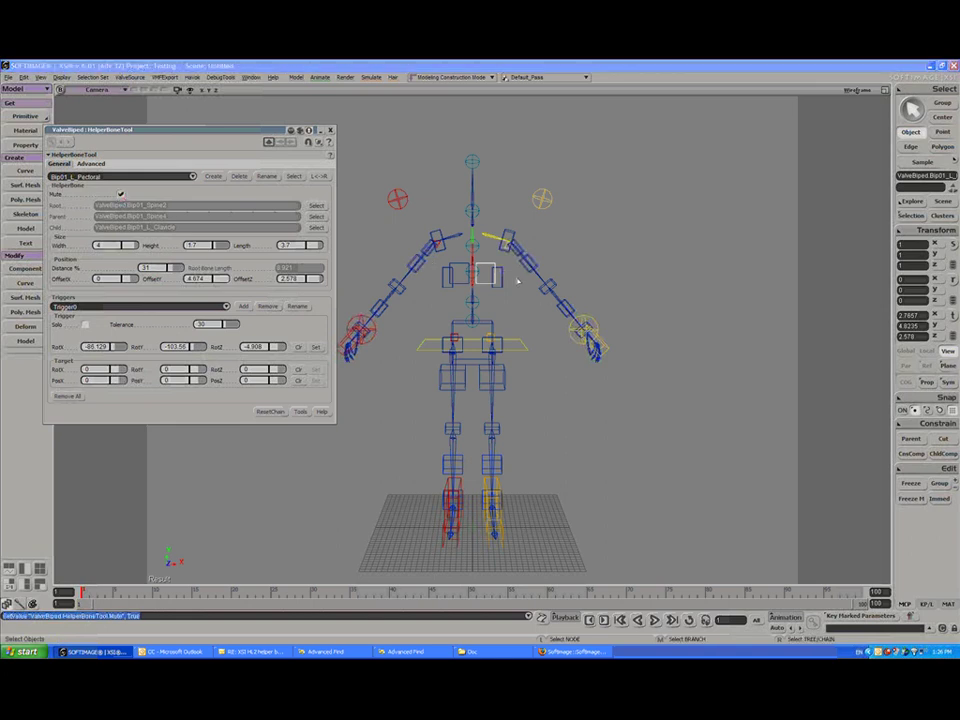
{"action": "key", "text": "v"}
{"action": "left_click_drag", "start_coordinate": [497, 275], "coordinate": [510, 262]}
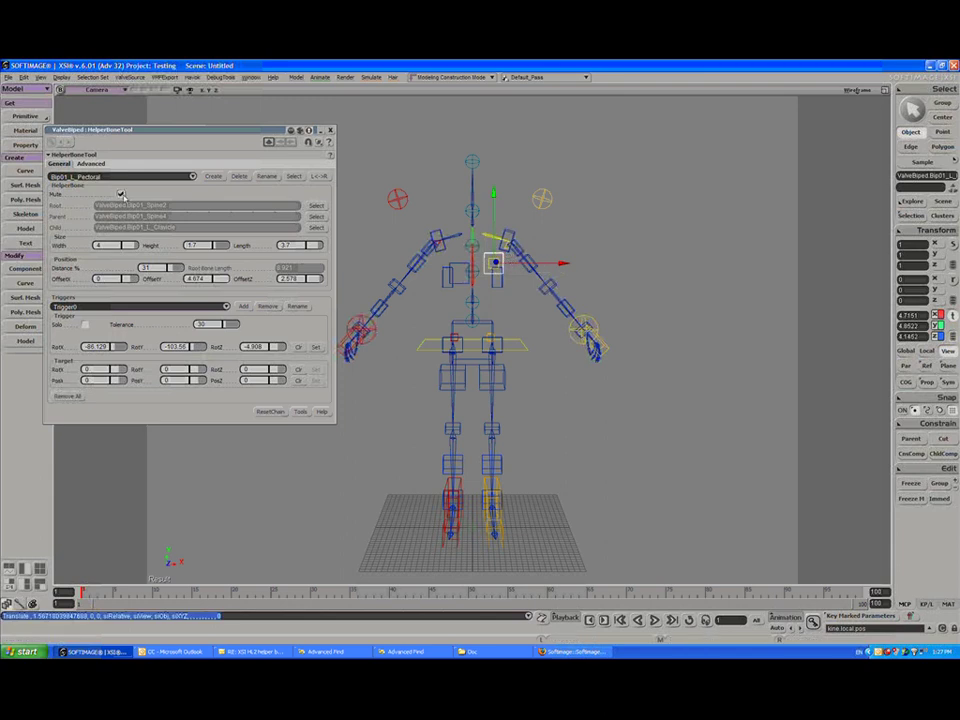
{"action": "left_click", "coordinate": [121, 194]}
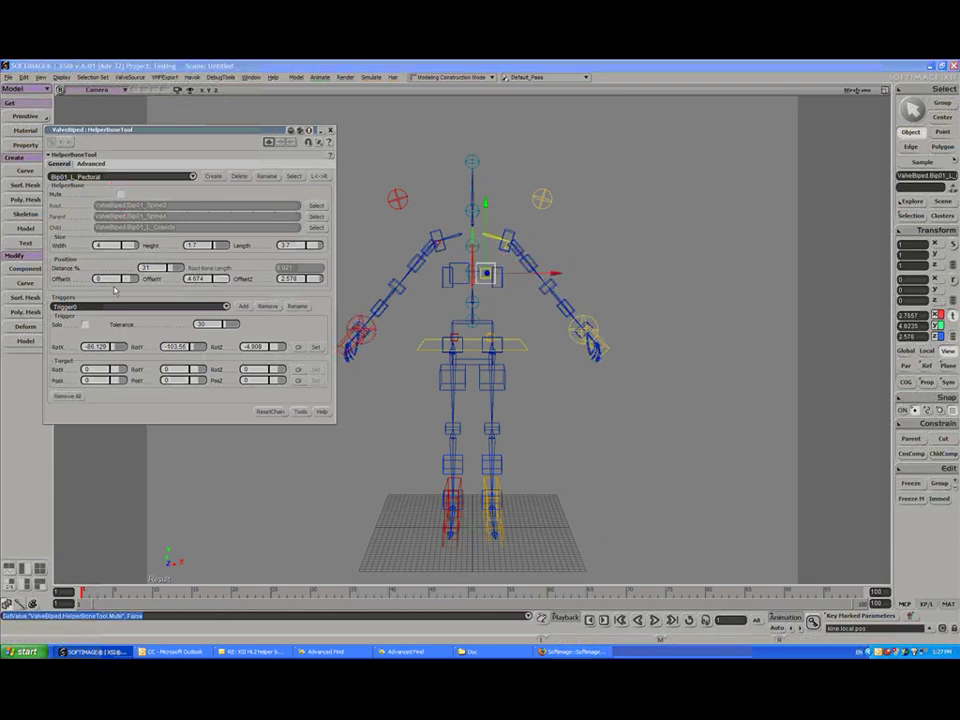
{"action": "left_click", "coordinate": [211, 306]}
{"action": "left_click", "coordinate": [211, 307]}
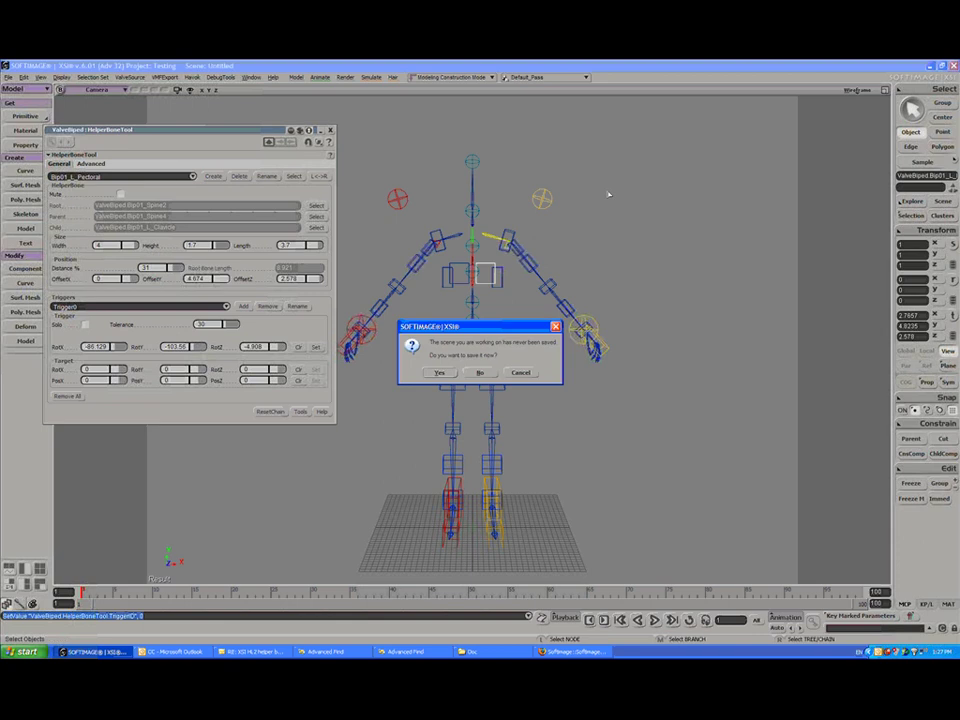
Open the recent scene HelperBoneTest without saving the current scene, and play its bone animation.
{"action": "key", "text": "n"}
{"action": "left_click", "coordinate": [329, 130]}
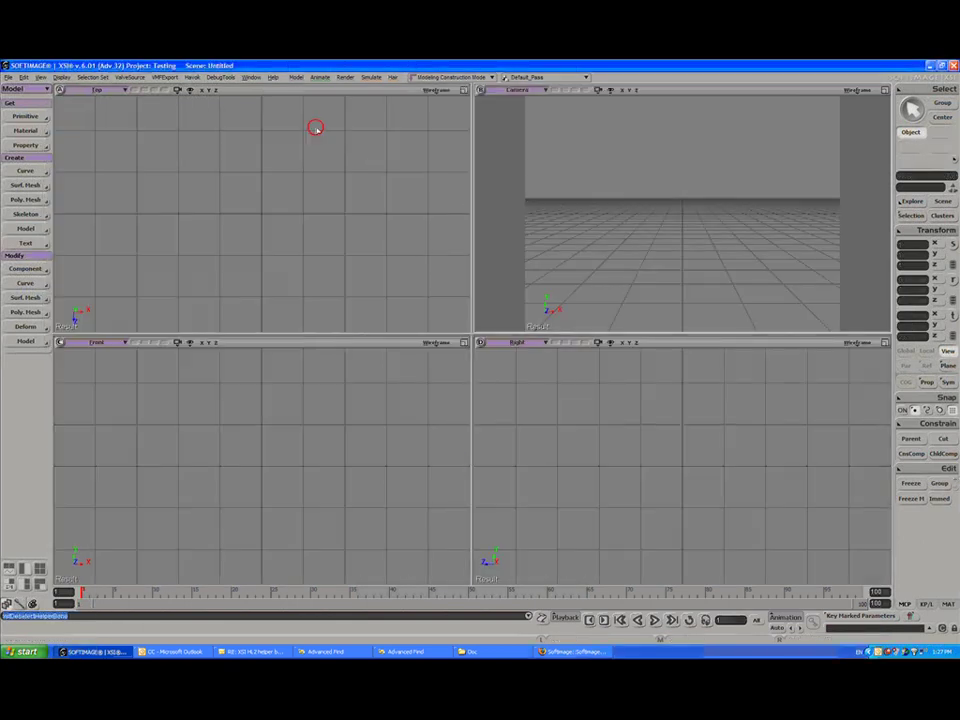
{"action": "left_click", "coordinate": [8, 77]}
{"action": "mouse_move", "coordinate": [31, 279]}
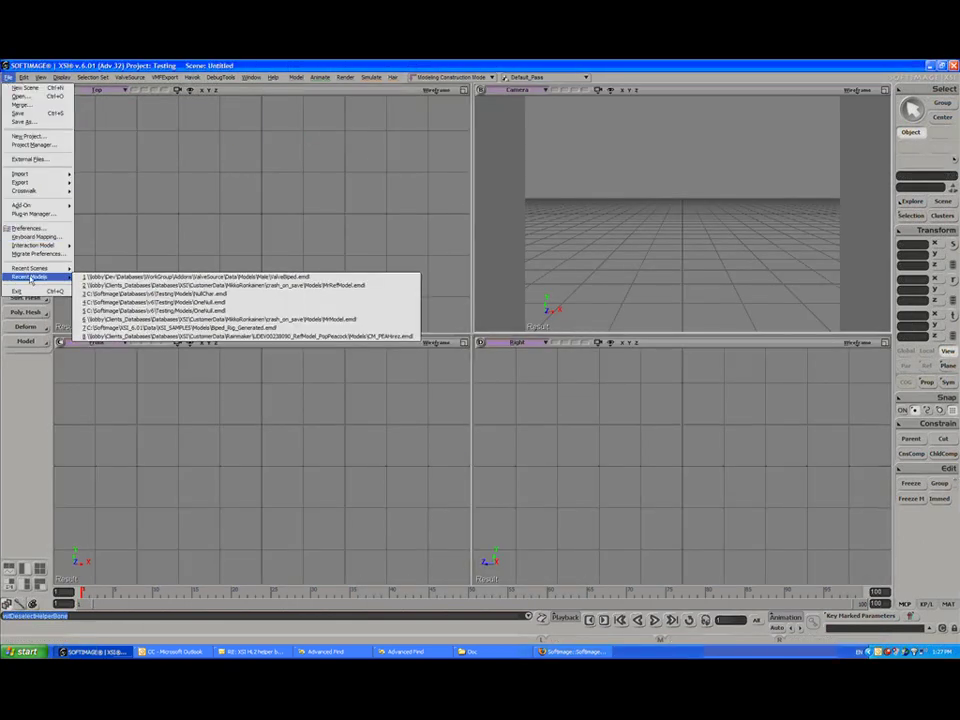
{"action": "left_click", "coordinate": [214, 276]}
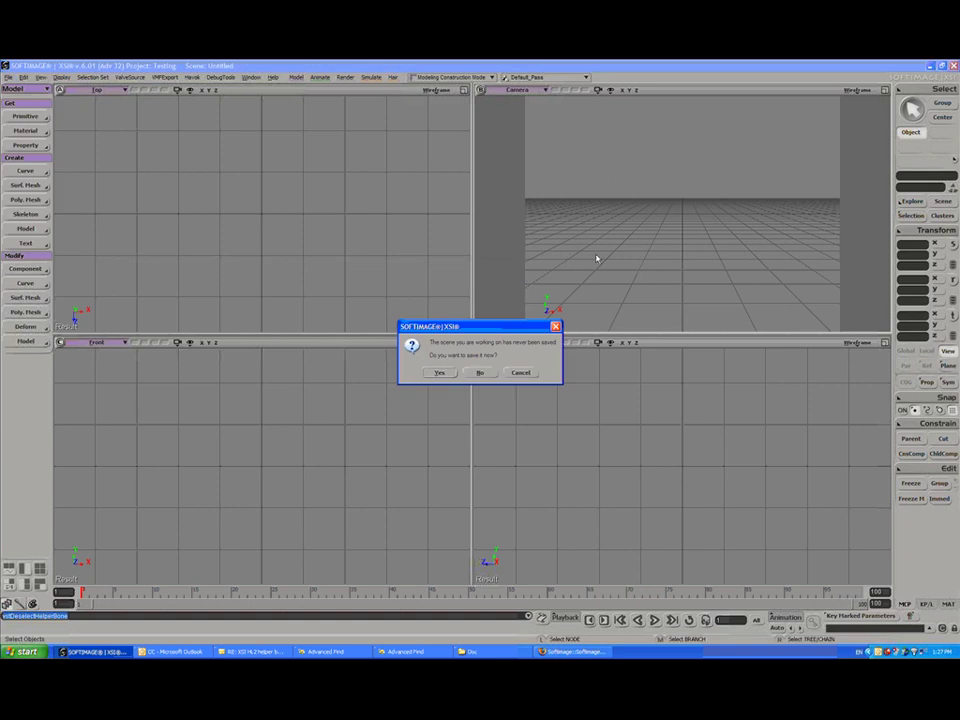
{"action": "left_click", "coordinate": [480, 372]}
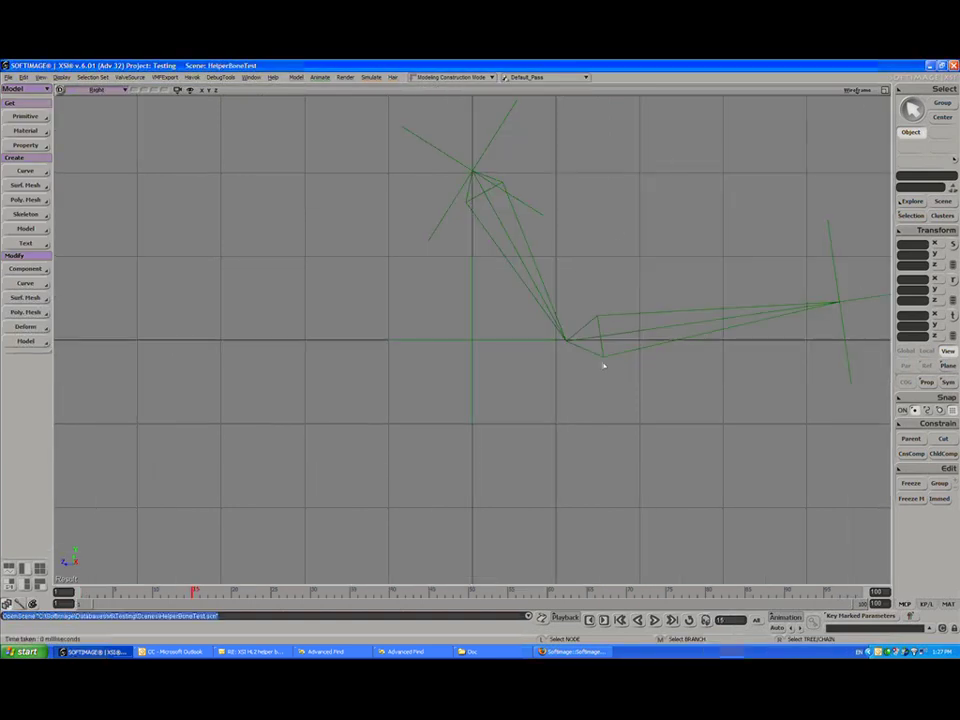
{"action": "left_click", "coordinate": [655, 620]}
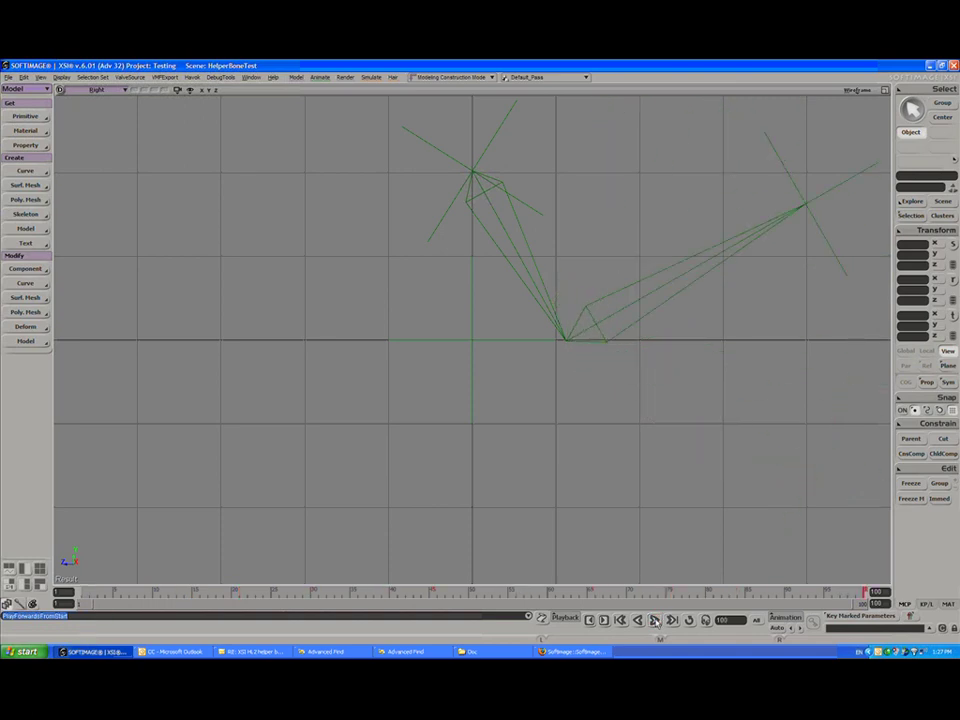
Select the Model null and add the ValveSource HelperBone tool to it with Create HelperBones.
{"action": "left_click", "coordinate": [506, 148]}
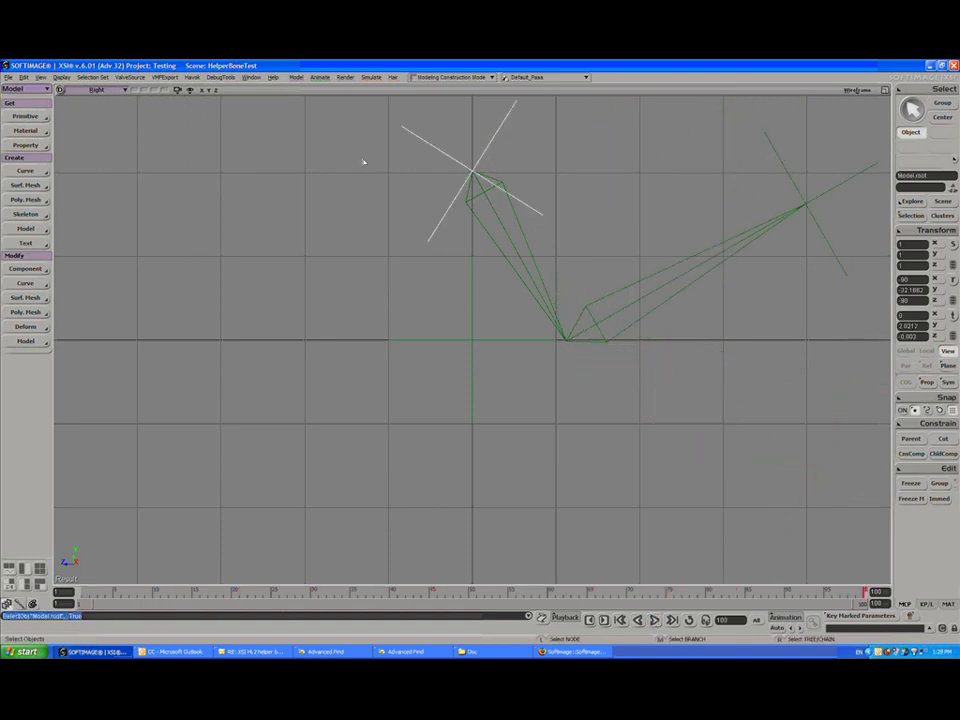
{"action": "left_click", "coordinate": [474, 288]}
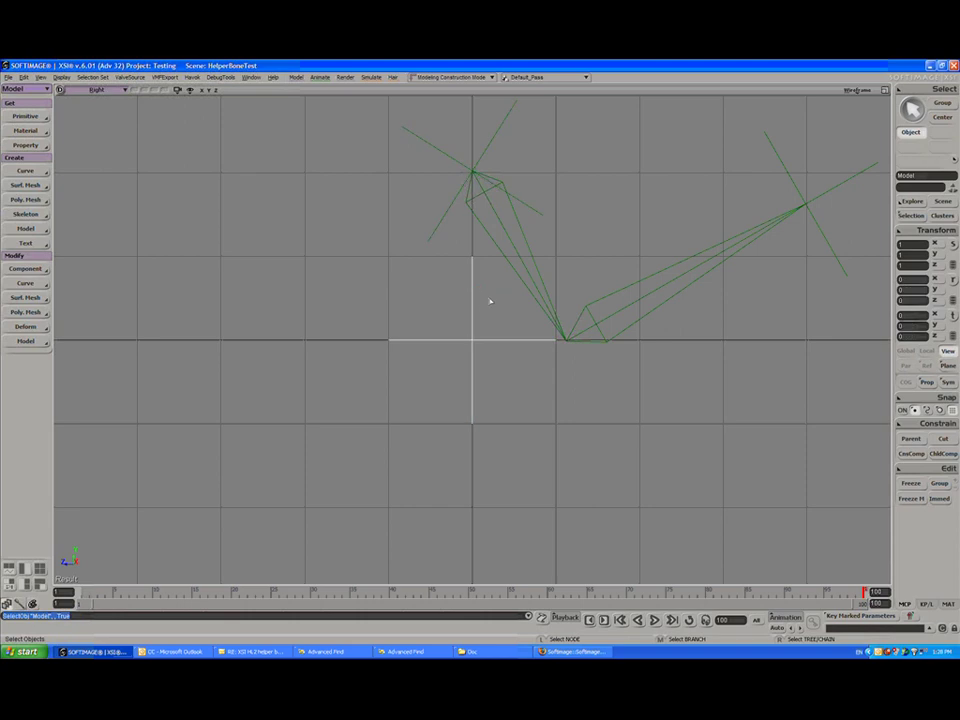
{"action": "left_click", "coordinate": [129, 77]}
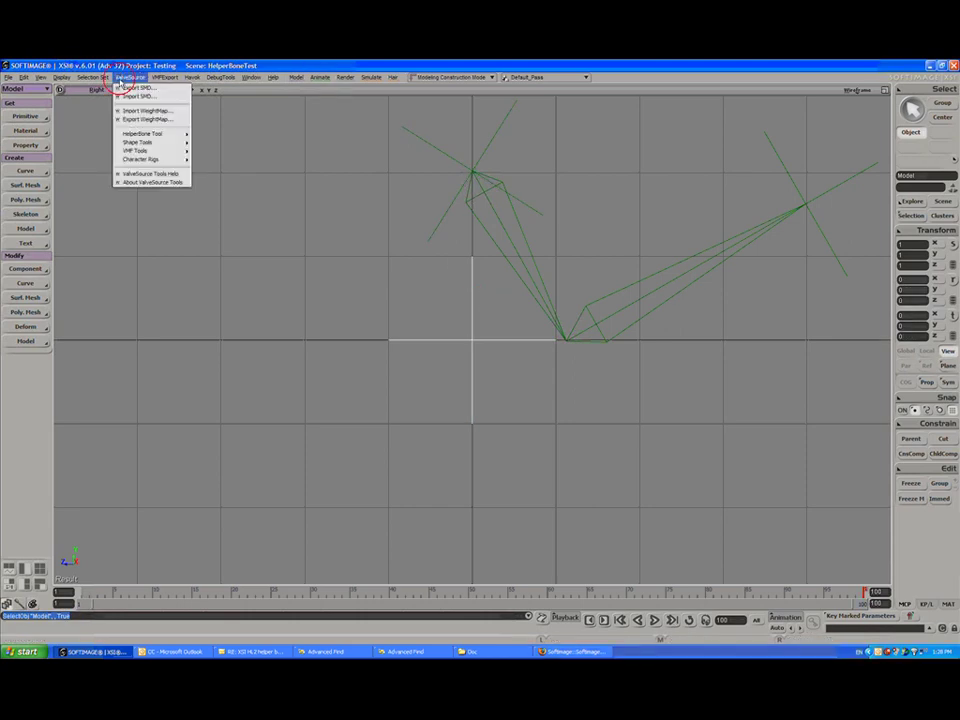
{"action": "mouse_move", "coordinate": [138, 137]}
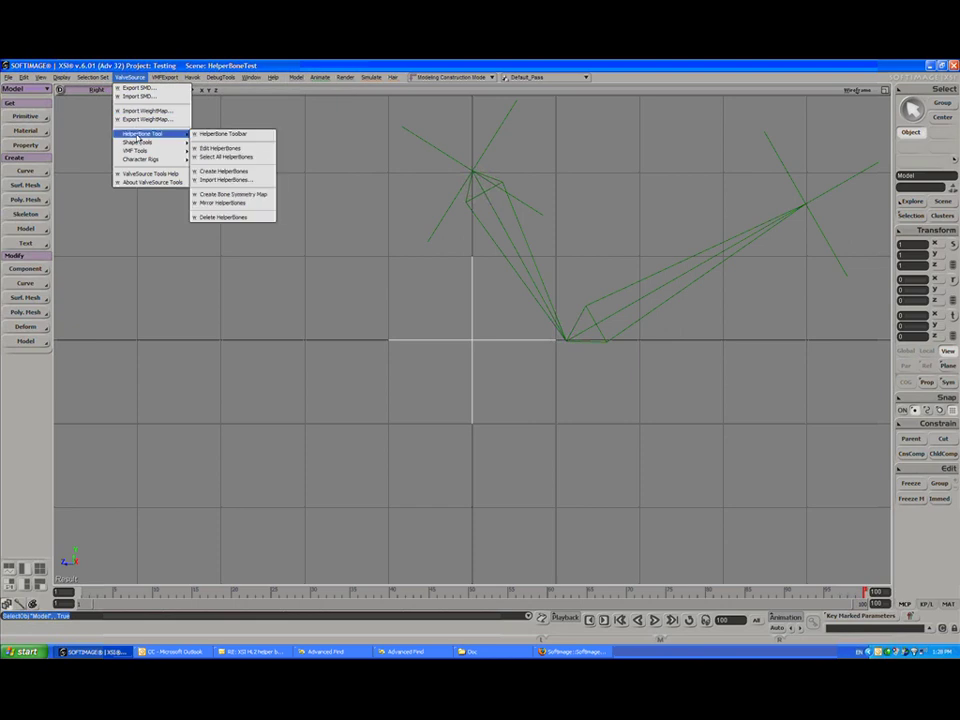
{"action": "left_click", "coordinate": [241, 172]}
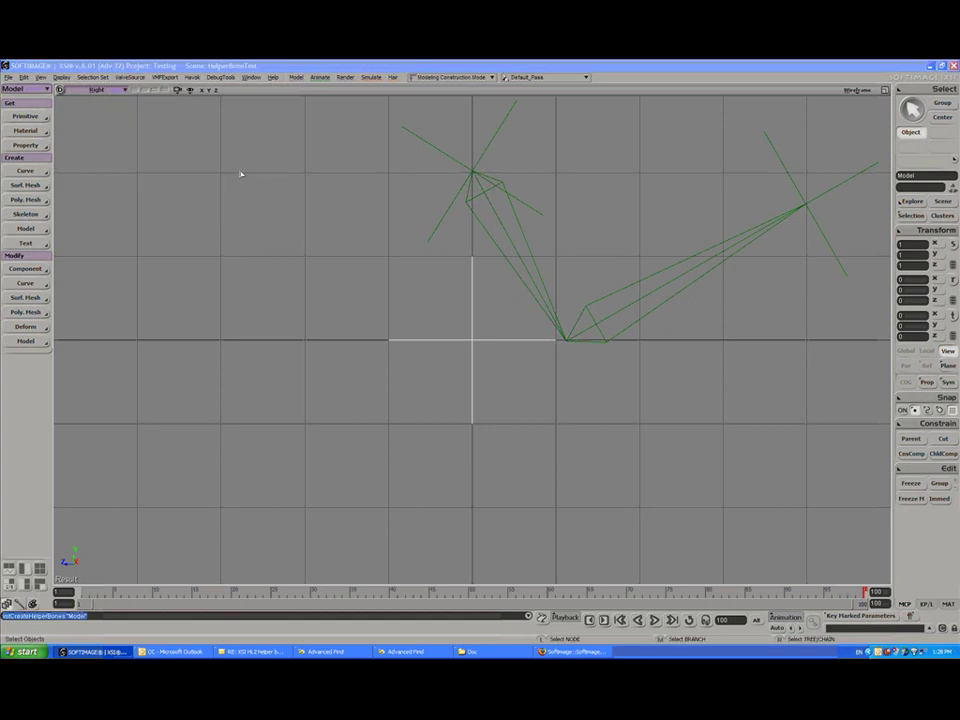
{"action": "mouse_move", "coordinate": [181, 131]}
{"action": "left_mouse_down"}
{"action": "mouse_move", "coordinate": [218, 98]}
{"action": "mouse_move", "coordinate": [172, 115]}
{"action": "left_mouse_up"}
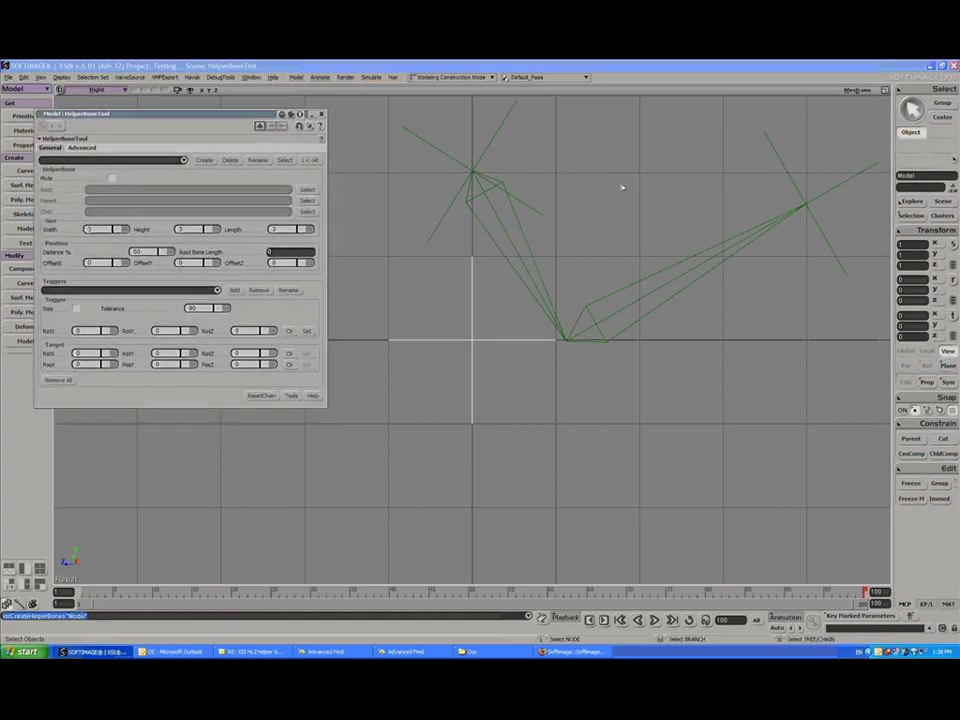
Examine the nodes under Model in the scene explorer, then close the explorer.
{"action": "key", "text": "8"}
{"action": "left_click", "coordinate": [362, 382]}
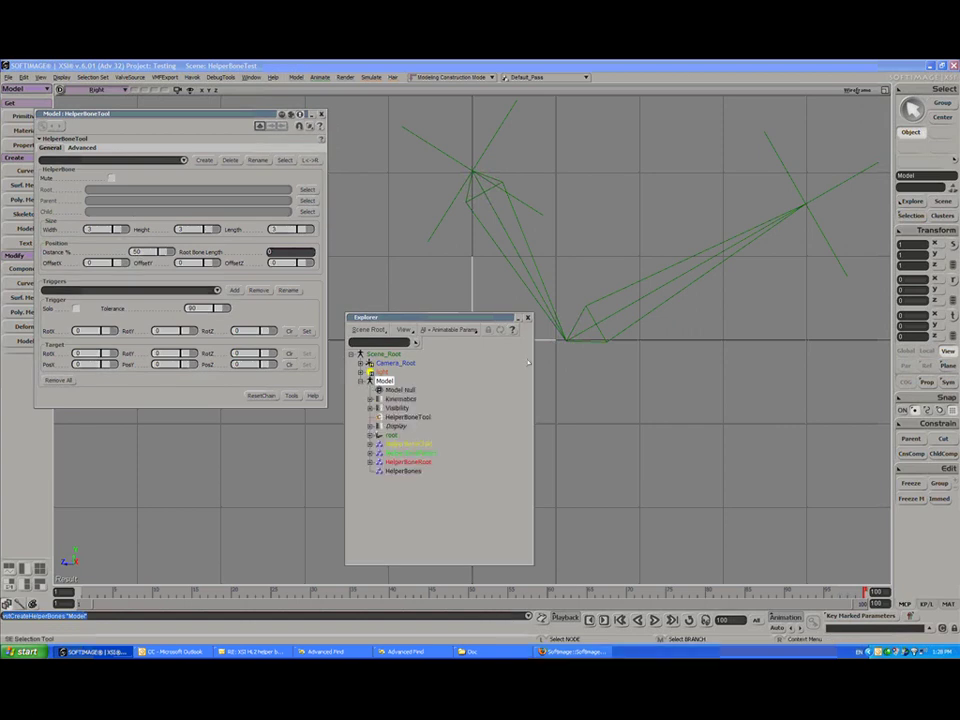
{"action": "left_click", "coordinate": [527, 317]}
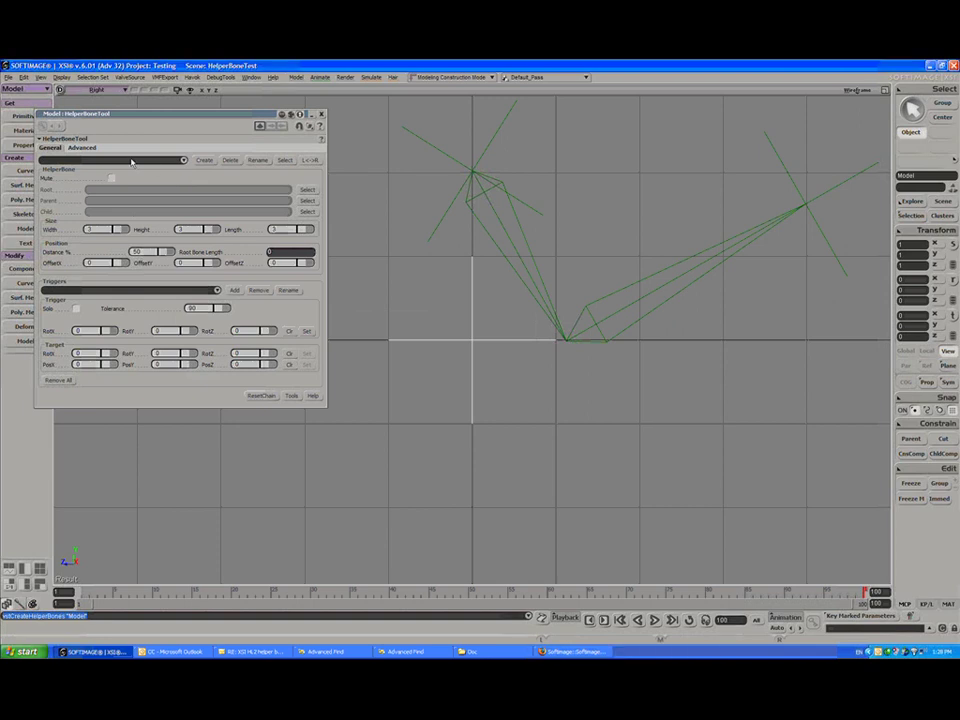
Create a helper bone with the upper bone as root and parent and the lower bone as child and pose bone.
{"action": "left_click", "coordinate": [202, 160]}
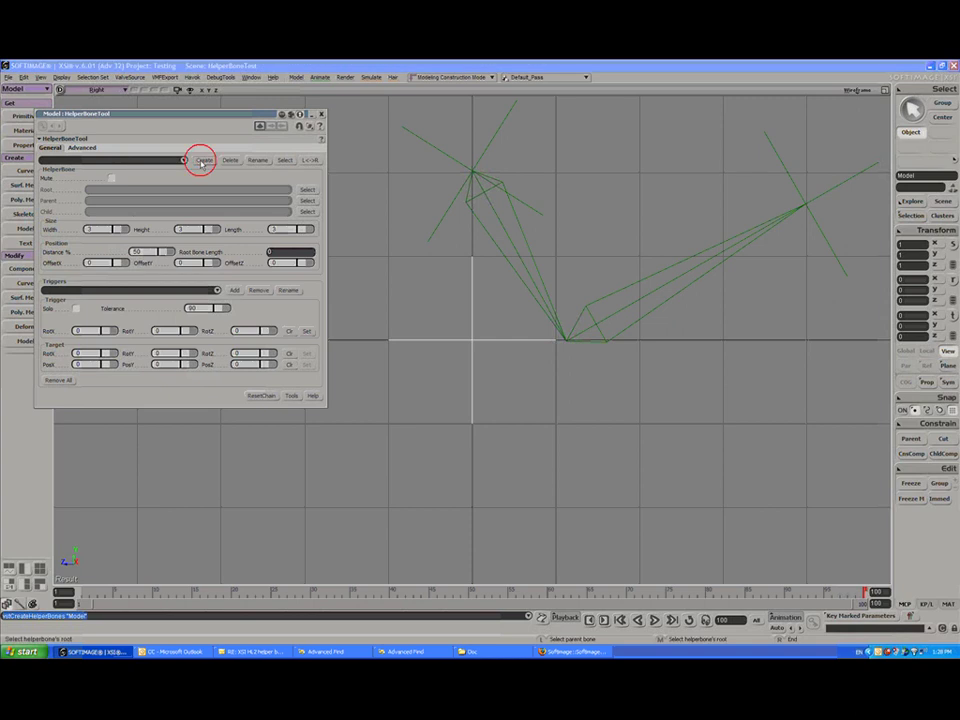
{"action": "left_click", "coordinate": [526, 228]}
{"action": "left_click", "coordinate": [530, 230]}
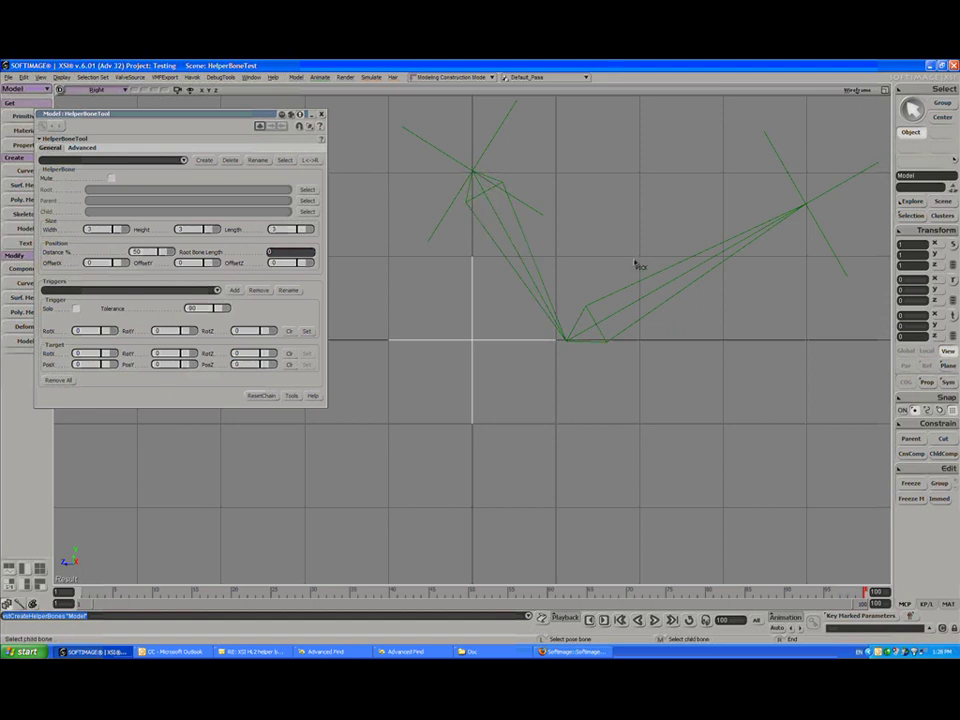
{"action": "left_click", "coordinate": [650, 301]}
{"action": "left_click", "coordinate": [657, 308]}
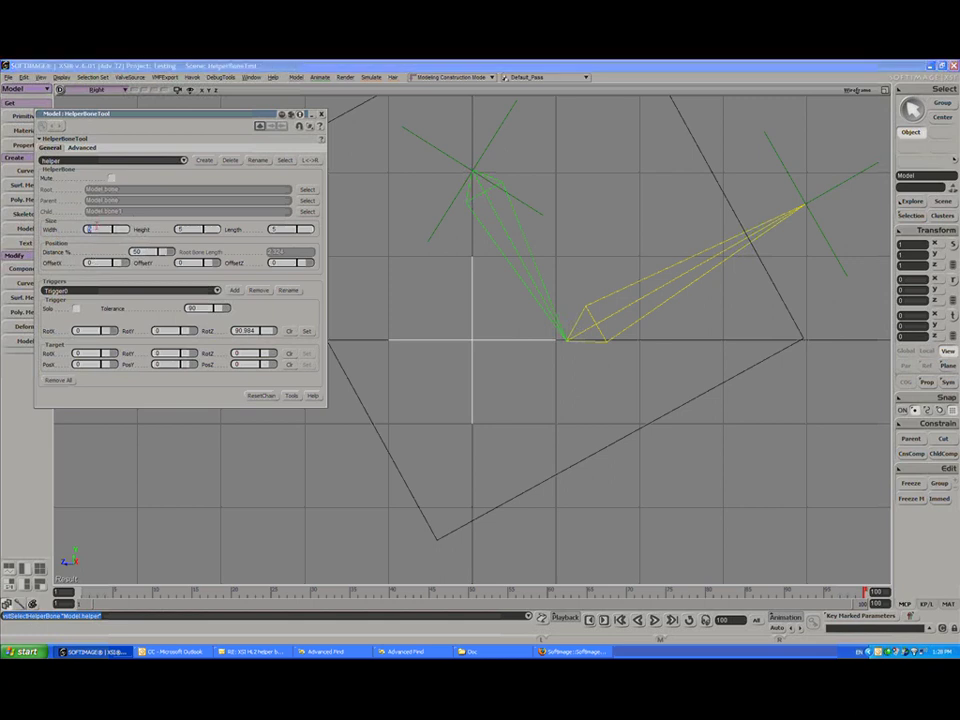
Set the helper bone's width, height and length to 1.
{"action": "type", "text": "2"}
{"action": "left_click", "coordinate": [183, 229]}
{"action": "type", "text": "2"}
{"action": "left_click", "coordinate": [274, 229]}
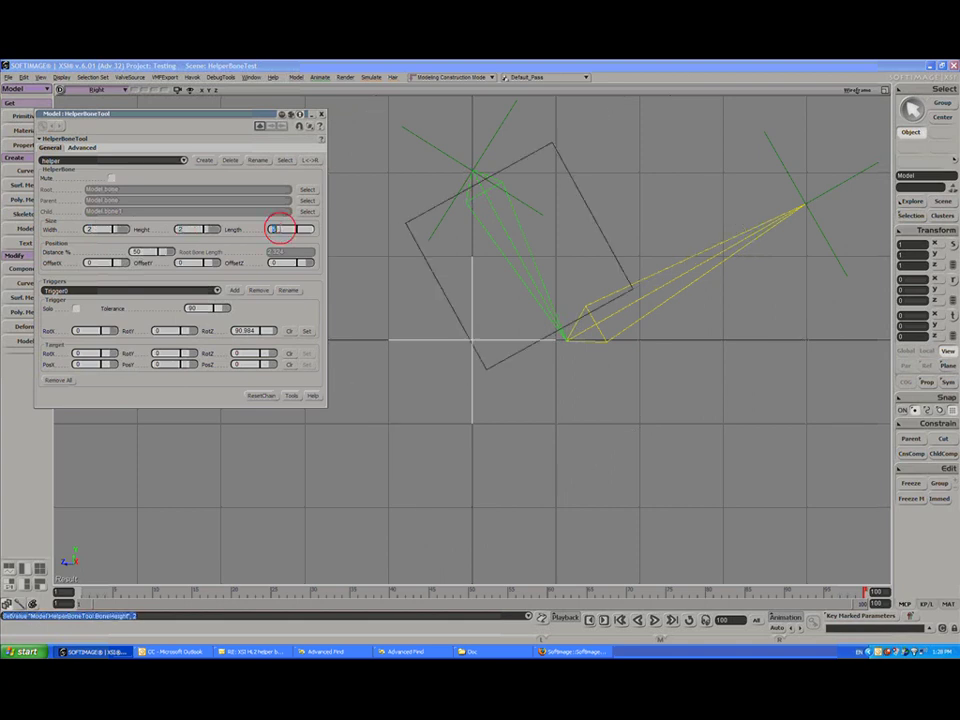
{"action": "left_click", "coordinate": [190, 229]}
{"action": "type", "text": "1"}
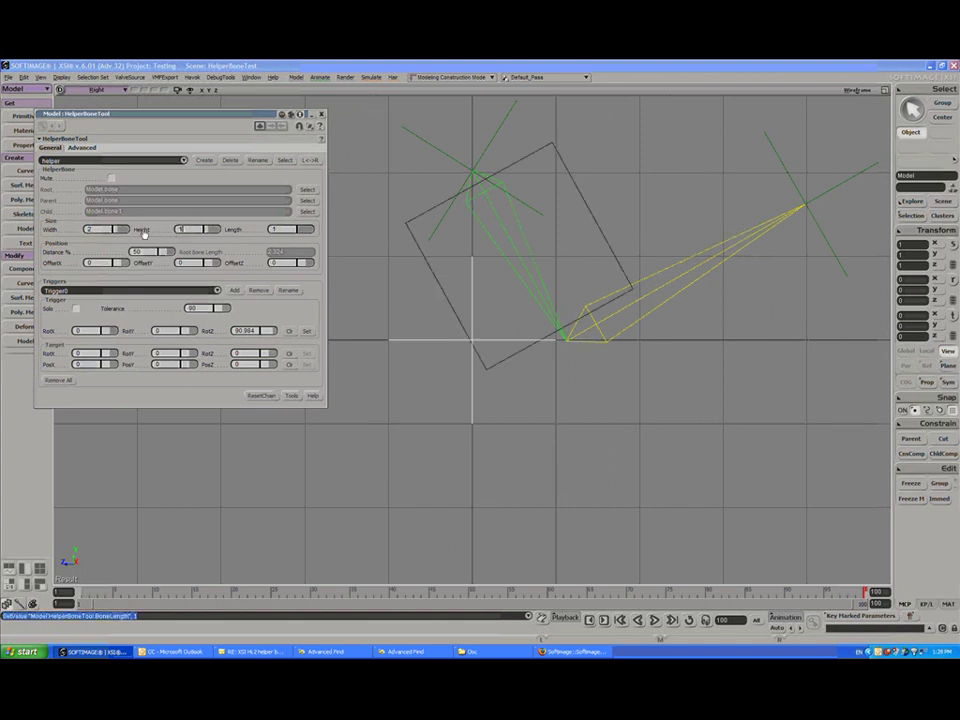
{"action": "left_click", "coordinate": [93, 229]}
{"action": "type", "text": "1"}
{"action": "key", "text": "Tab"}
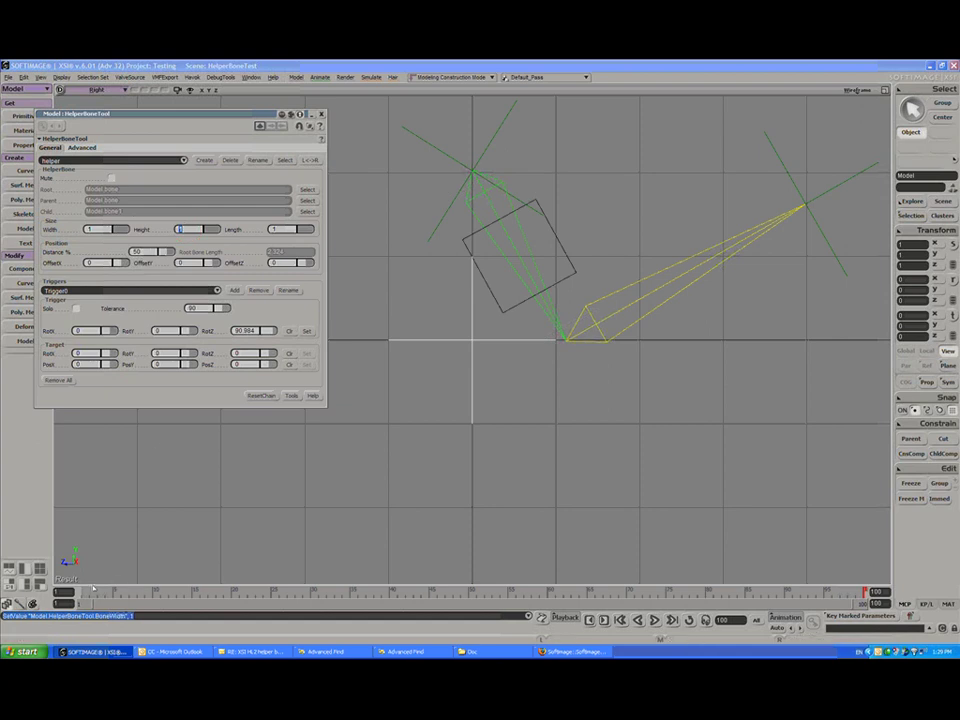
Go to frame 1 and check the helper bone's trigger list, keeping Trigger0 selected.
{"action": "left_click", "coordinate": [83, 592]}
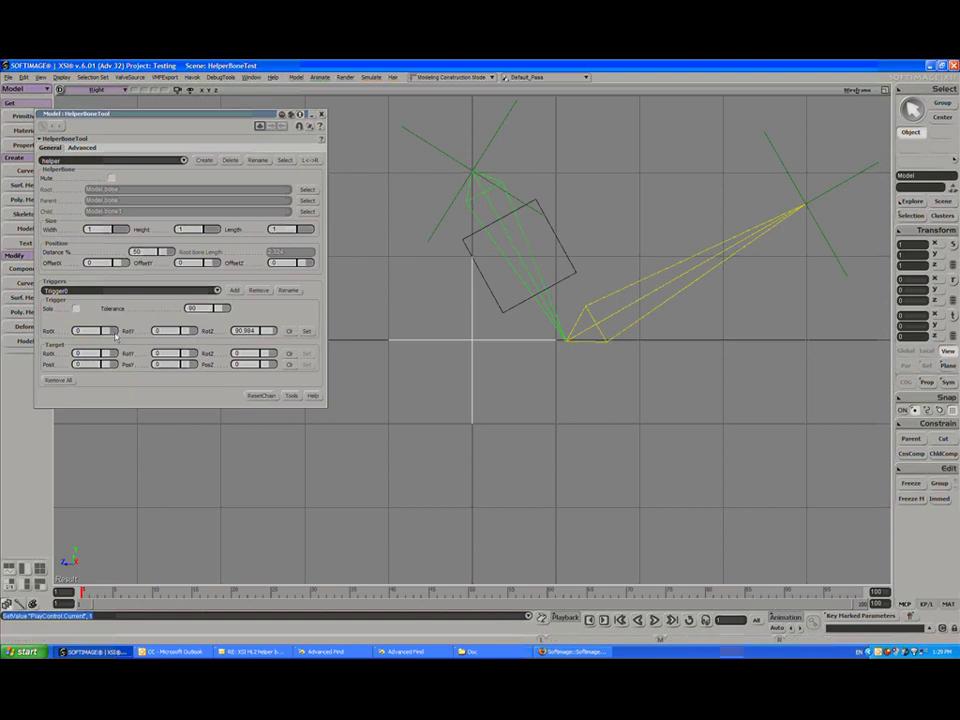
{"action": "left_click", "coordinate": [214, 290]}
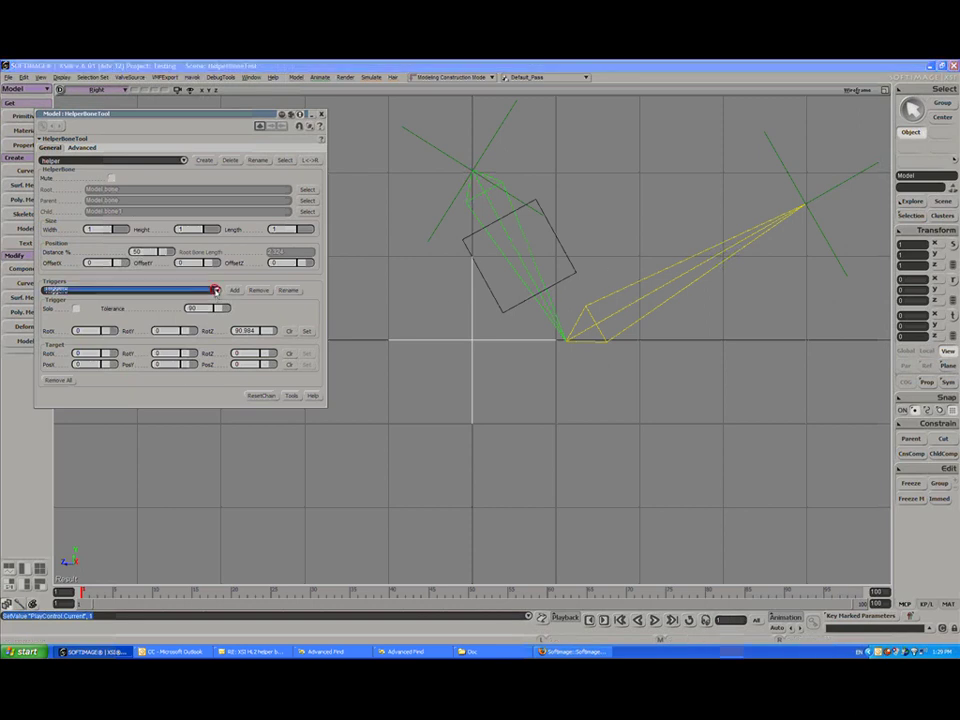
{"action": "left_click", "coordinate": [155, 290]}
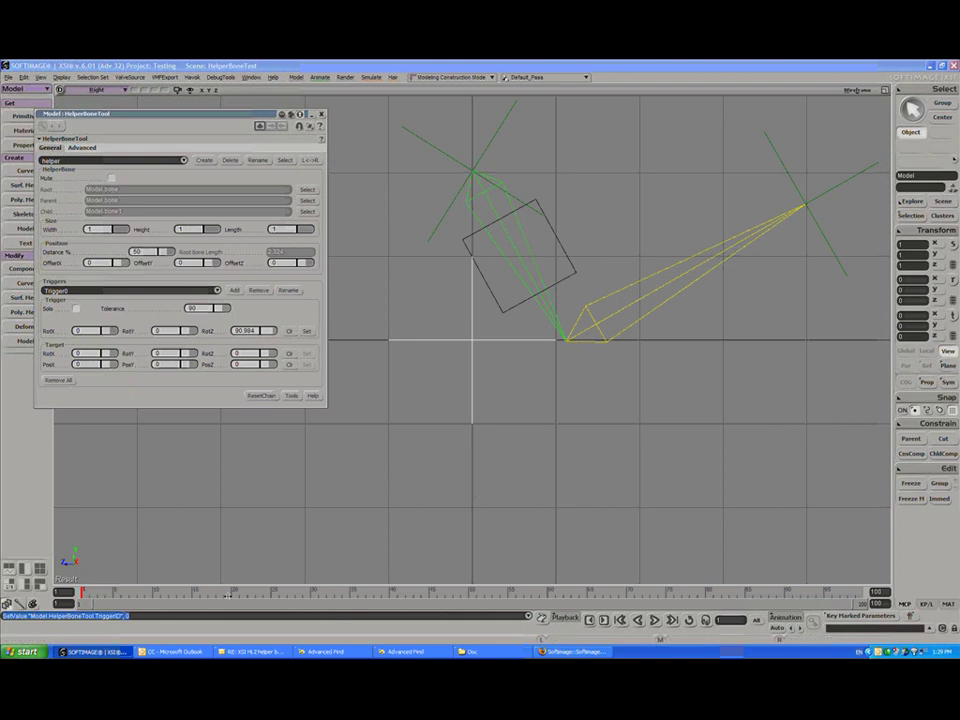
At frame 40, select the helper bone, add a second trigger and set its target PosX to 1.061.
{"action": "left_click", "coordinate": [390, 592]}
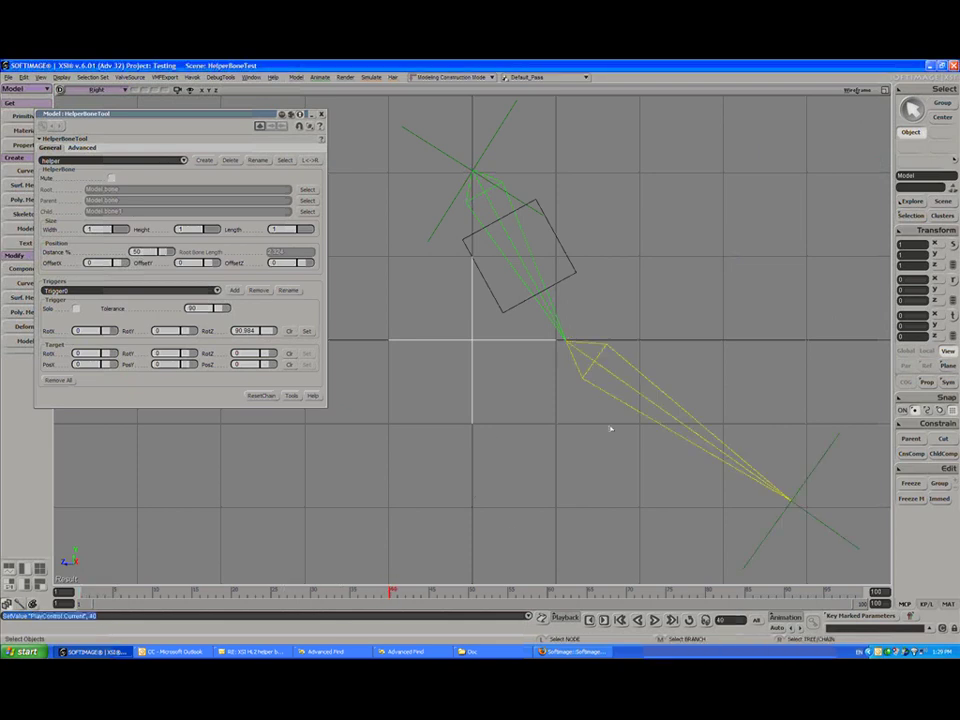
{"action": "left_click", "coordinate": [627, 405]}
{"action": "left_click", "coordinate": [573, 278]}
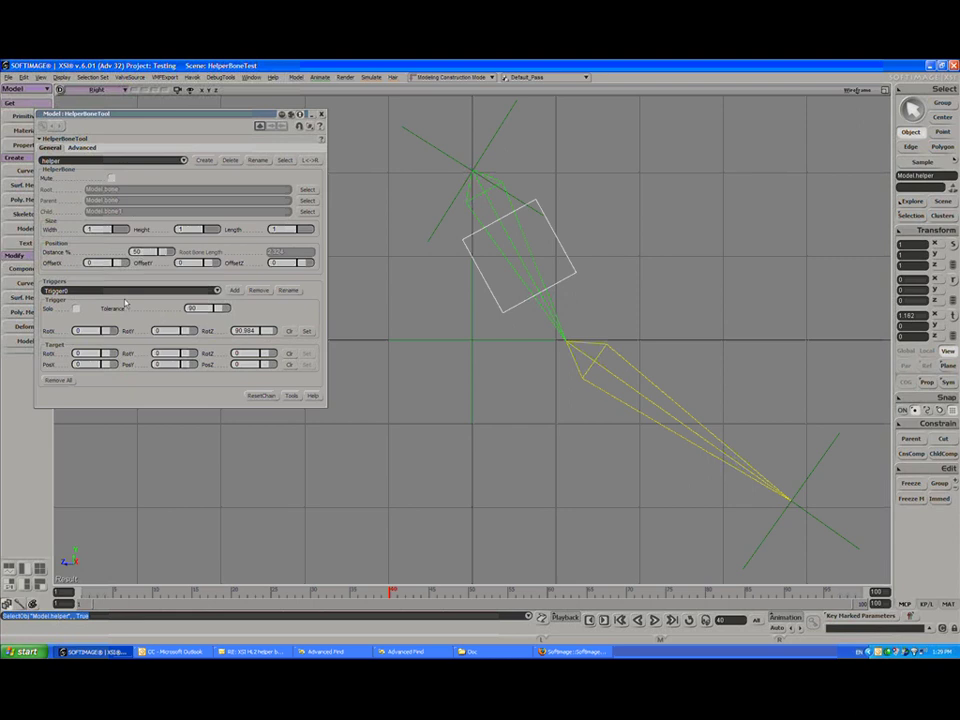
{"action": "left_click", "coordinate": [234, 291]}
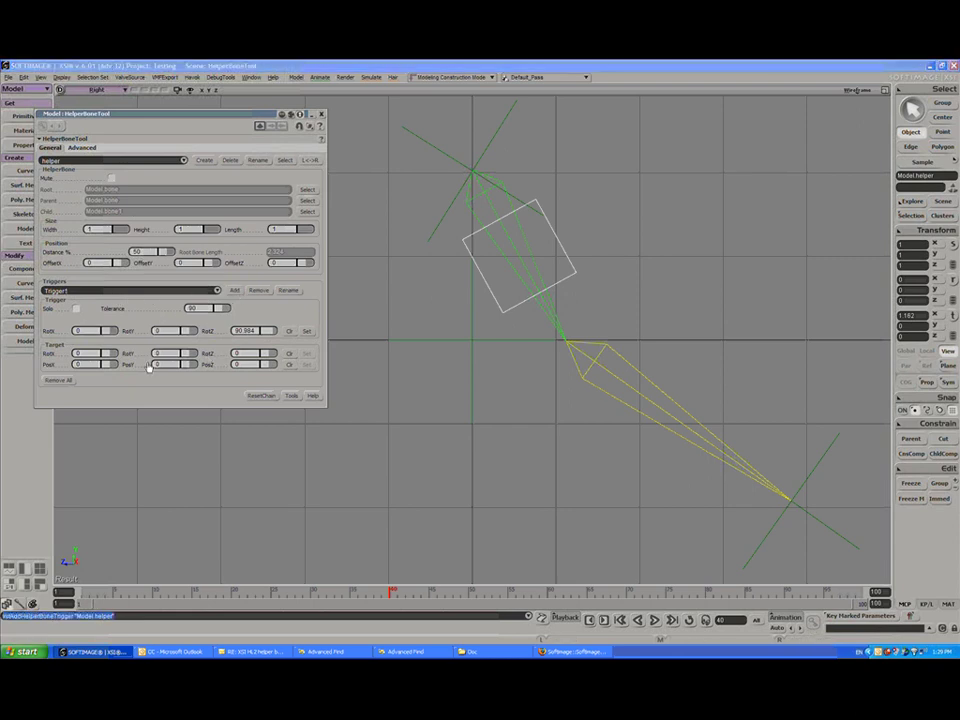
{"action": "mouse_move", "coordinate": [104, 365]}
{"action": "left_mouse_down"}
{"action": "mouse_move", "coordinate": [120, 366]}
{"action": "mouse_move", "coordinate": [112, 368]}
{"action": "left_mouse_up"}
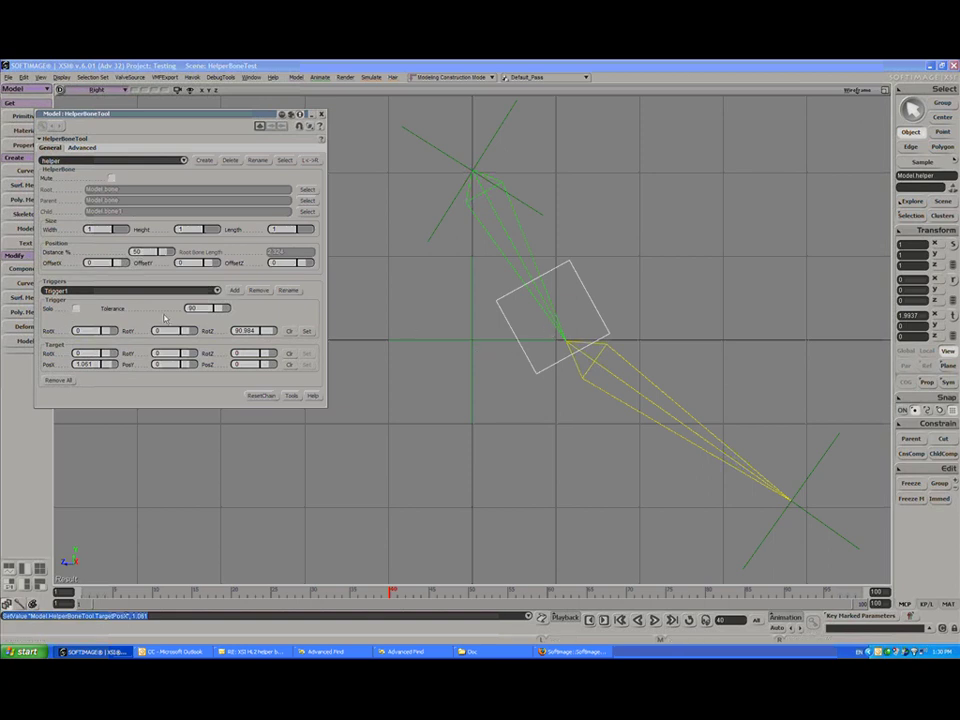
Preview Trigger1 alone with Solo while testing its target PosX, and turn Solo off again.
{"action": "left_click", "coordinate": [76, 309]}
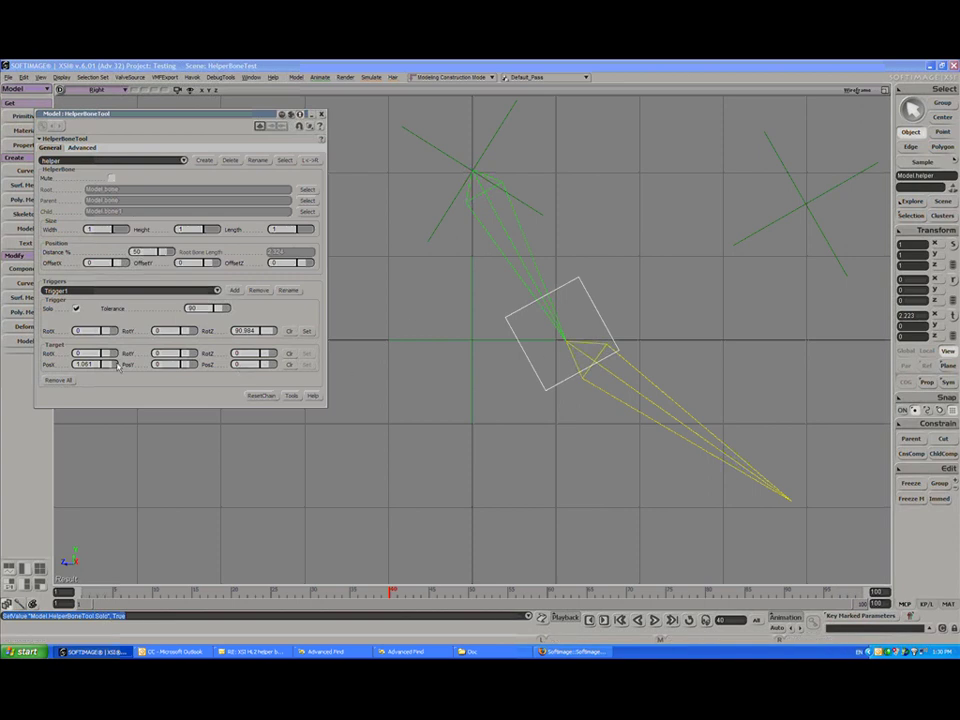
{"action": "left_click_drag", "start_coordinate": [118, 365], "coordinate": [113, 369]}
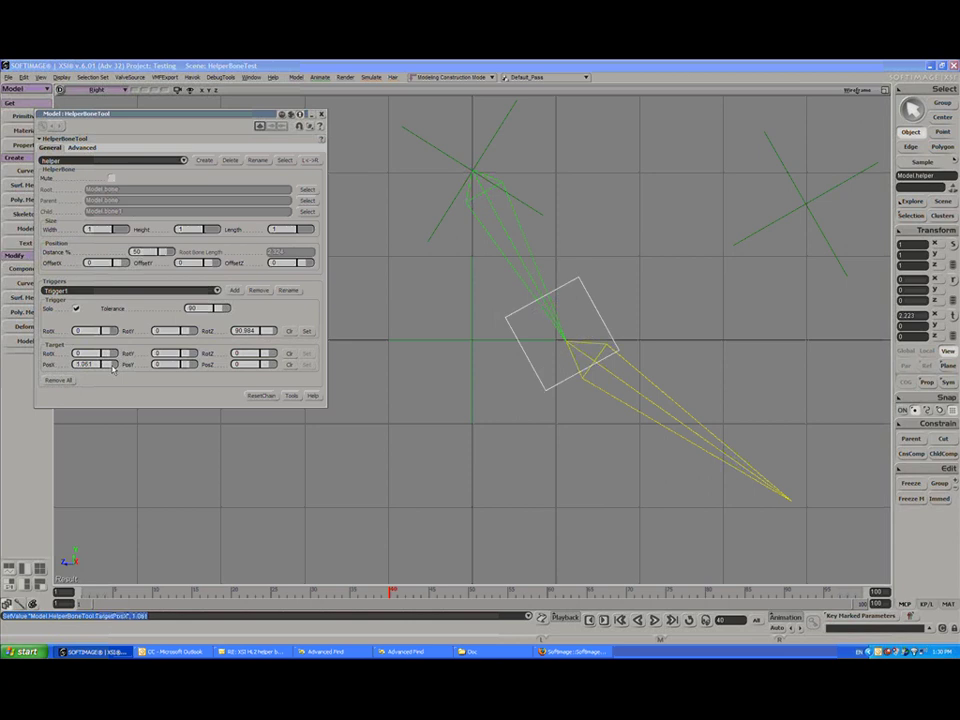
{"action": "left_click", "coordinate": [76, 309]}
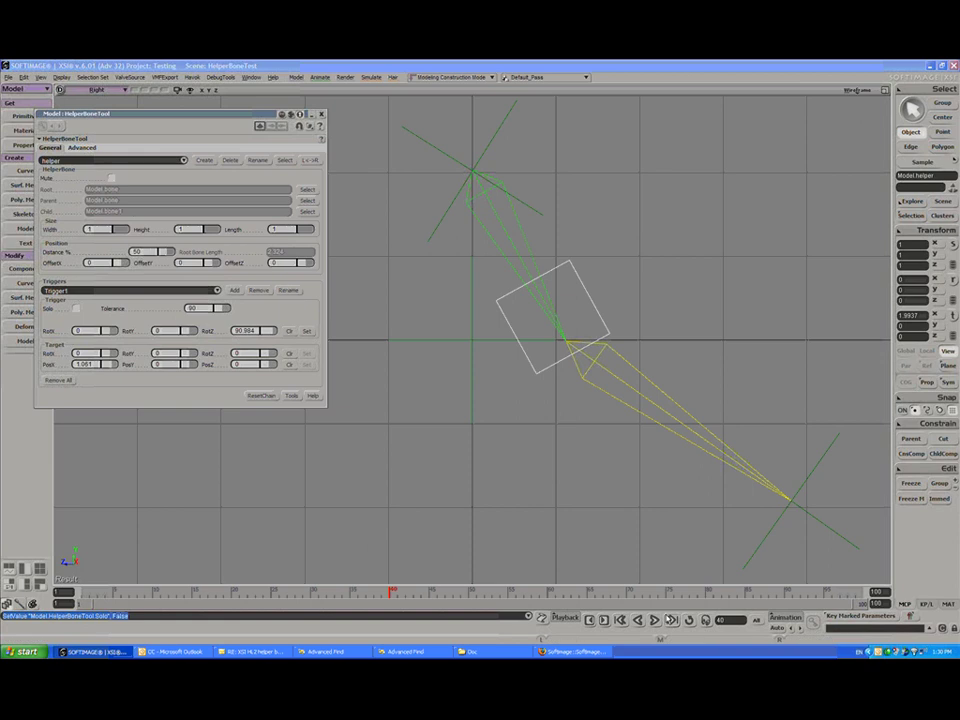
At frame 70, add a third trigger for the lower bone and, with Solo temporarily enabled, set target PosX to -0.455 and PosY to 0.455.
{"action": "left_click", "coordinate": [641, 413]}
{"action": "left_click", "coordinate": [628, 592]}
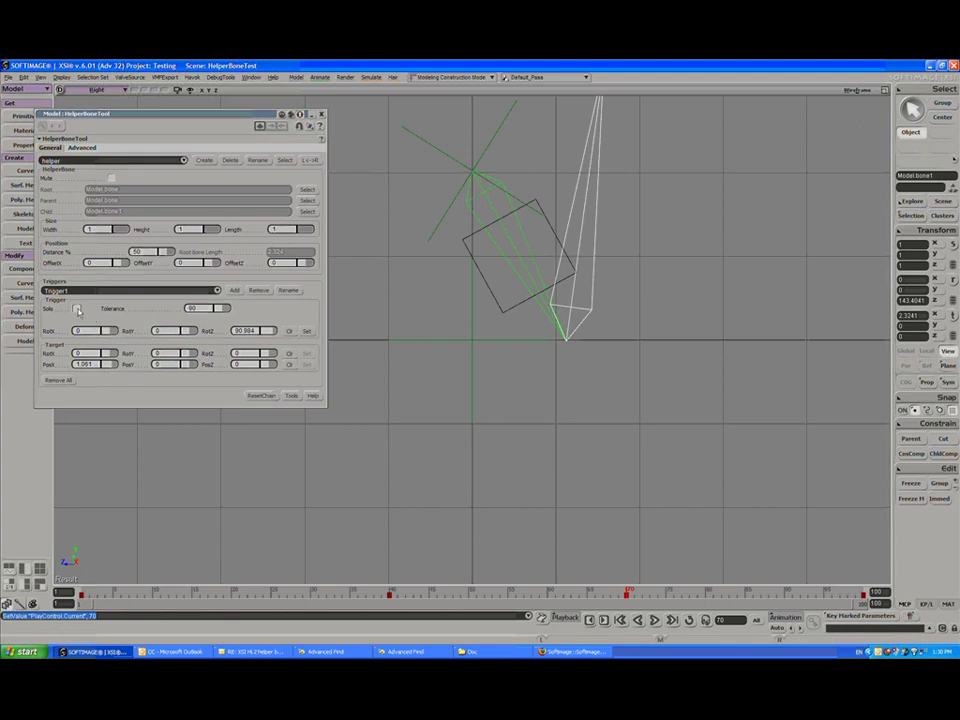
{"action": "left_click", "coordinate": [234, 290]}
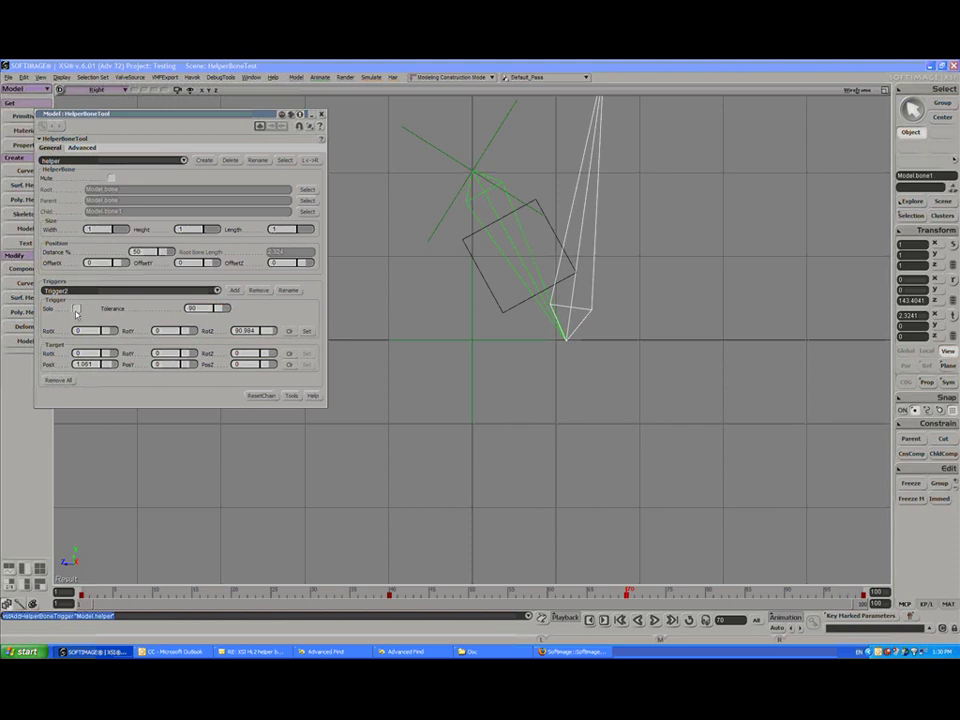
{"action": "left_click", "coordinate": [76, 310]}
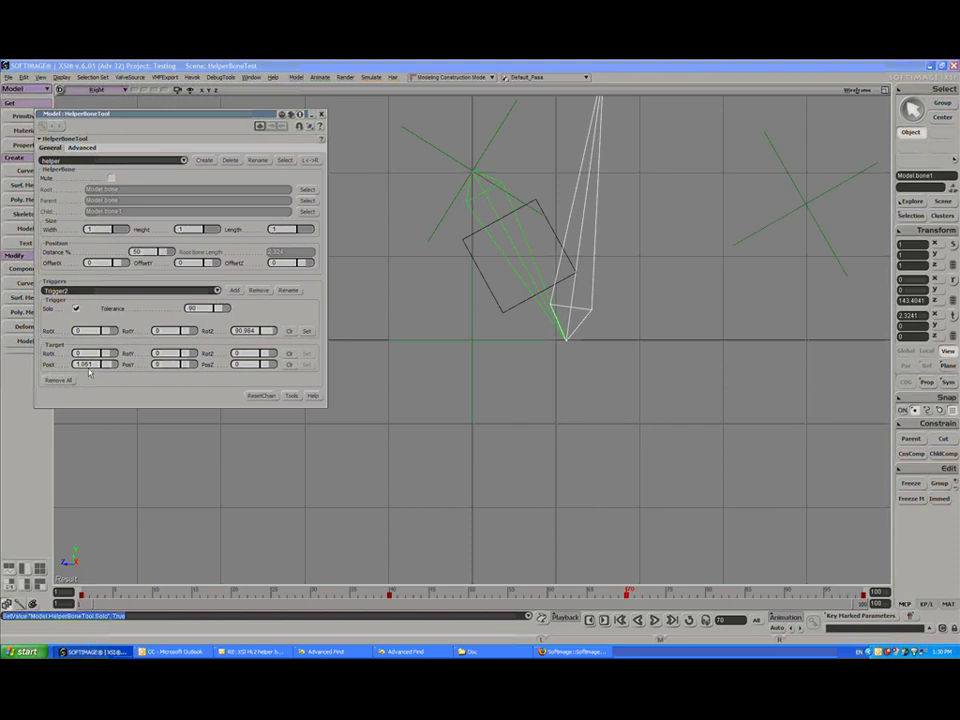
{"action": "left_click_drag", "start_coordinate": [187, 367], "coordinate": [188, 366]}
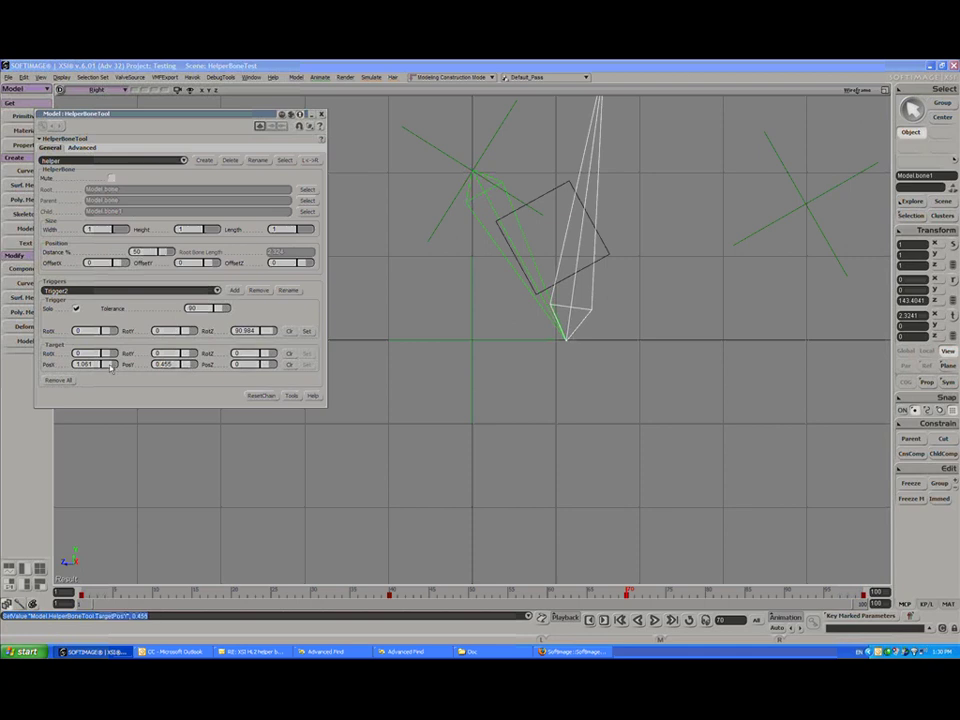
{"action": "left_click_drag", "start_coordinate": [111, 368], "coordinate": [111, 367]}
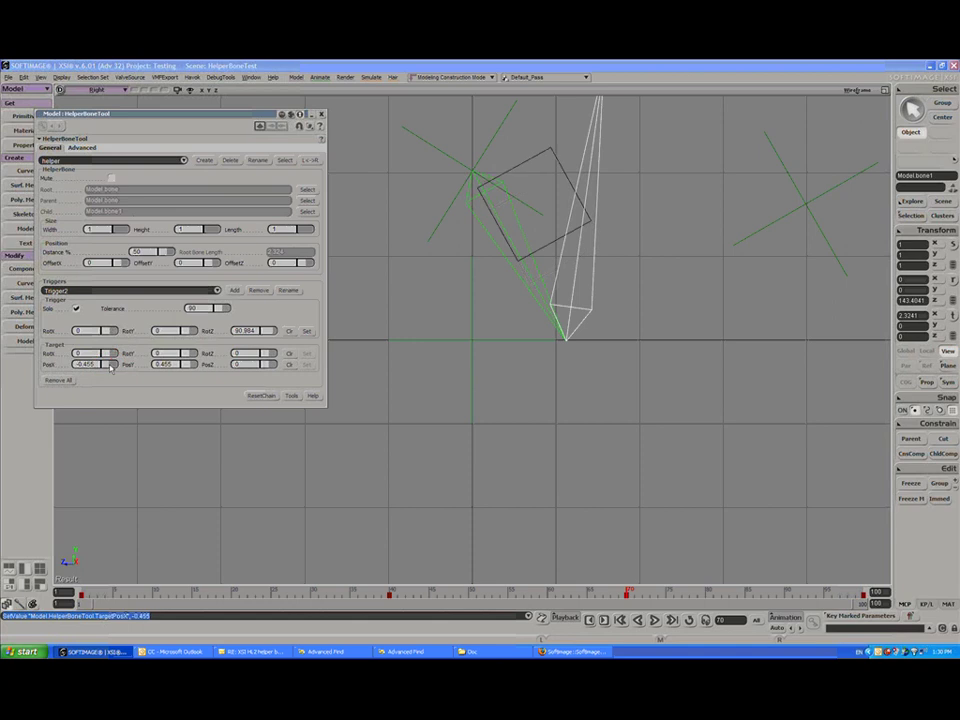
{"action": "left_click", "coordinate": [76, 309]}
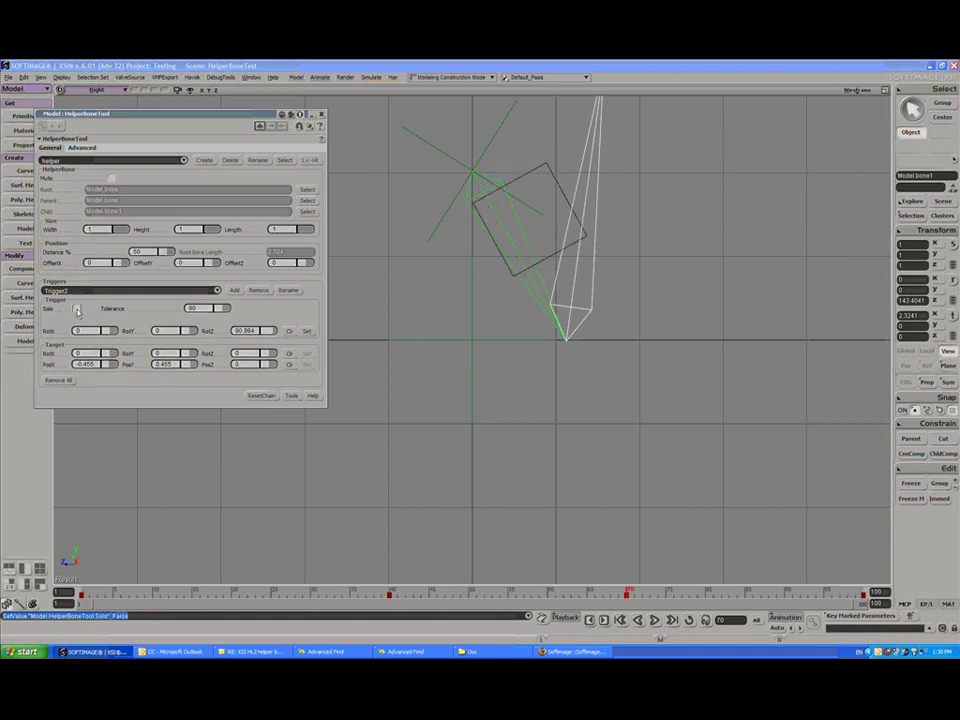
Review the list of triggers and scrub the animation from frame 70 back to frame 4 to check the helper's motion.
{"action": "left_click", "coordinate": [216, 290]}
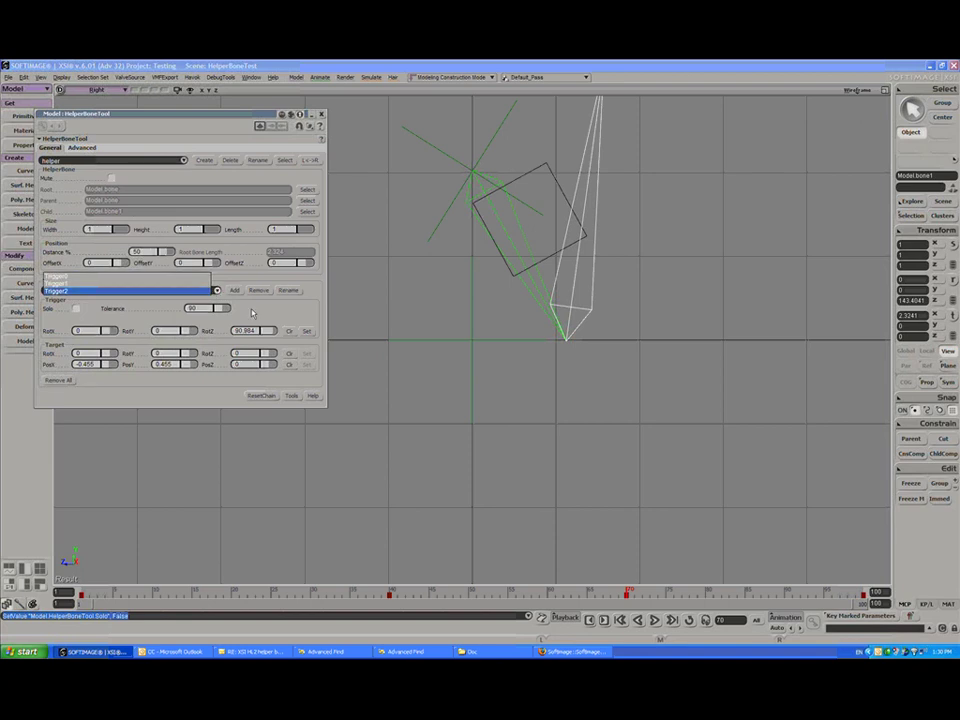
{"action": "left_click", "coordinate": [205, 291]}
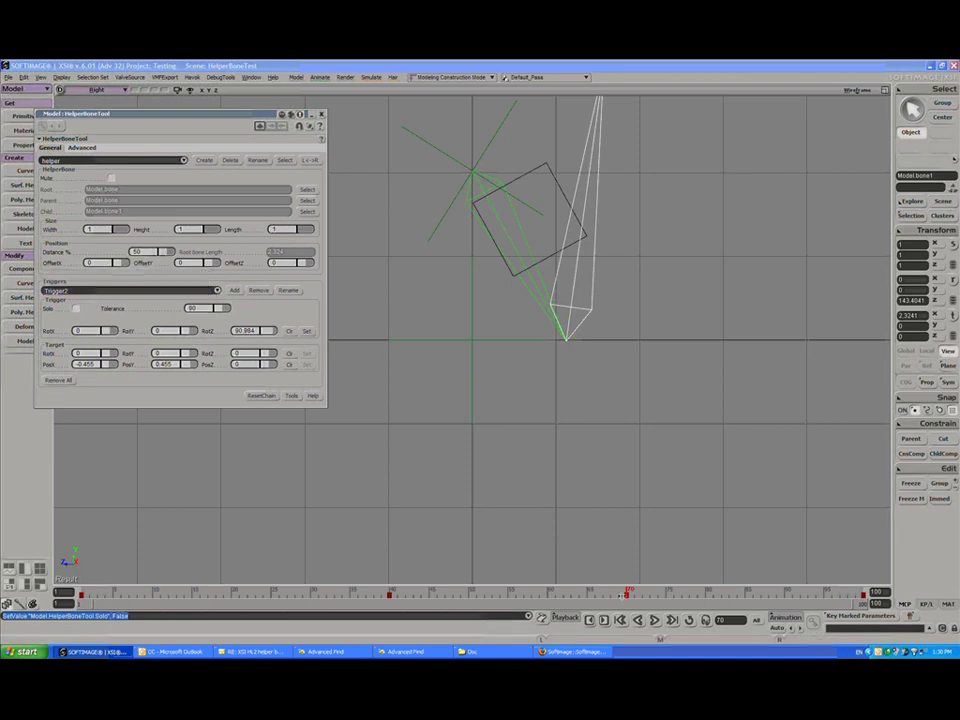
{"action": "left_click_drag", "start_coordinate": [628, 592], "coordinate": [105, 593]}
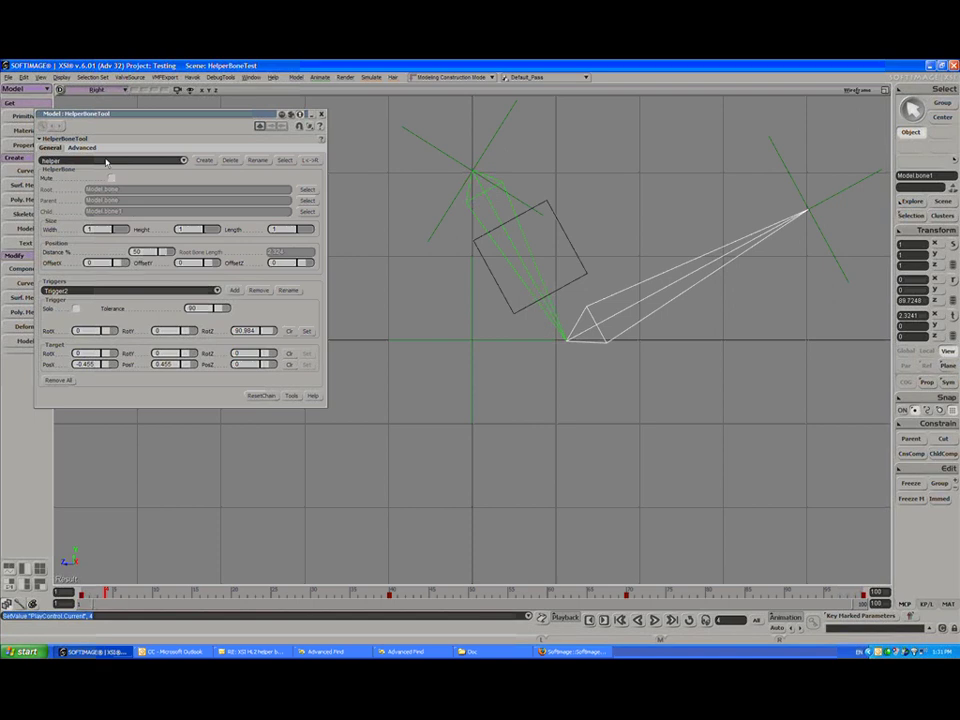
Inspect the HelperBoneTool's advanced settings, including the VRD export path and the HelperBone data with its trigger table, and close the data window.
{"action": "left_click", "coordinate": [82, 147]}
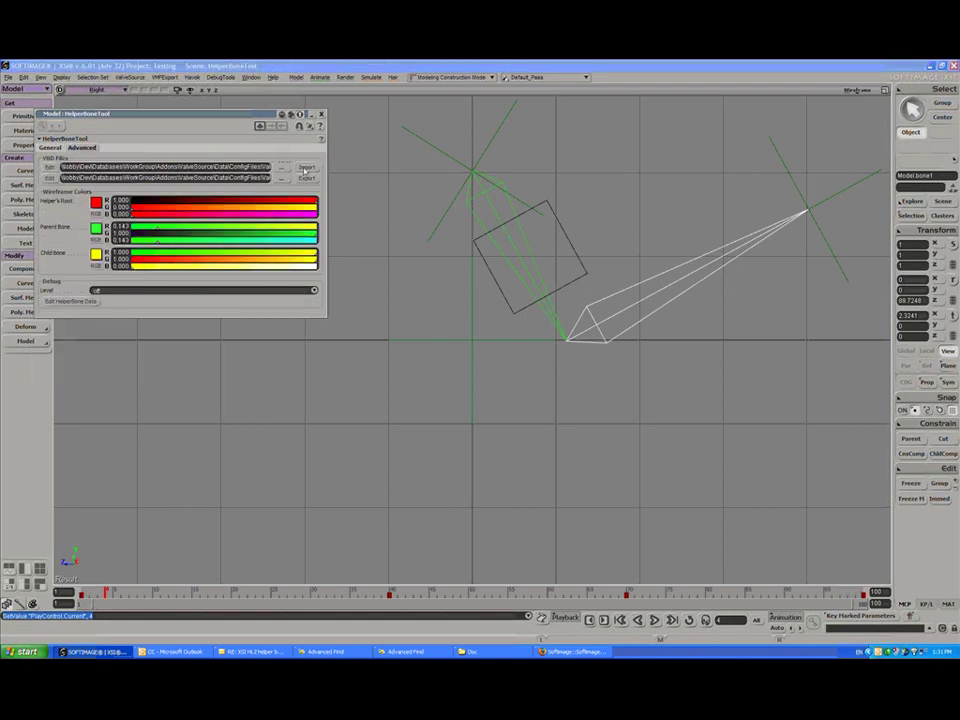
{"action": "double_click", "coordinate": [262, 178]}
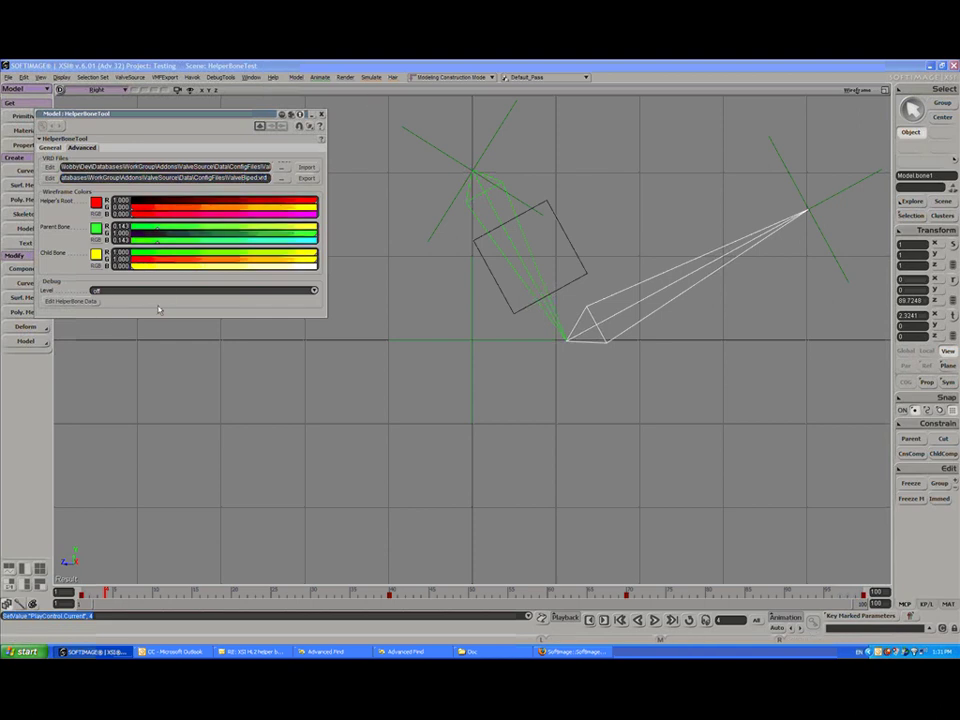
{"action": "left_click", "coordinate": [72, 301]}
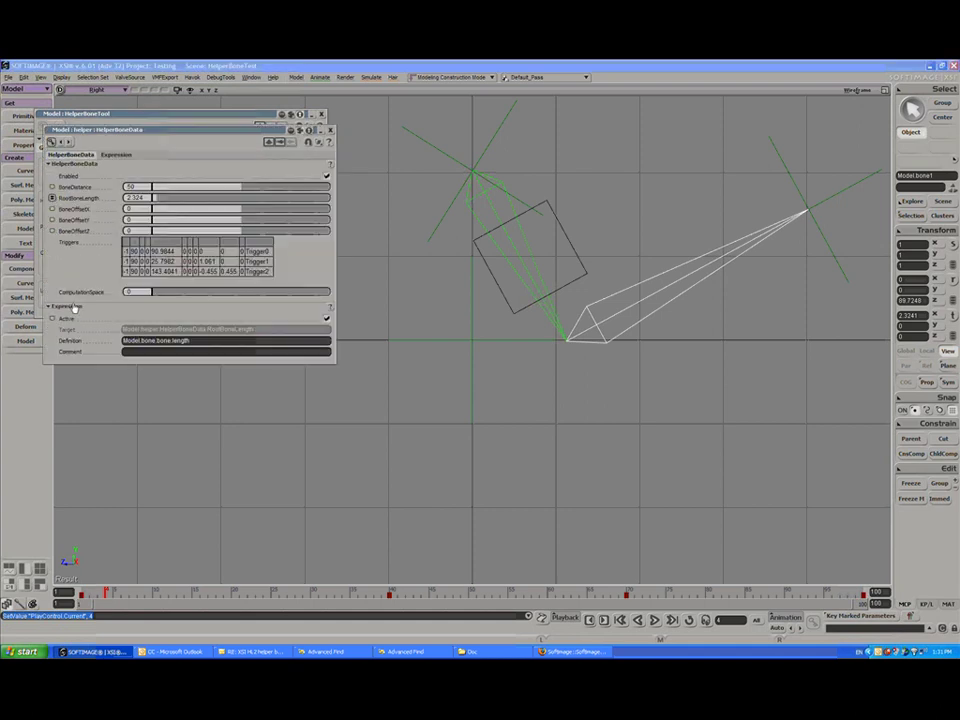
{"action": "left_click", "coordinate": [331, 131]}
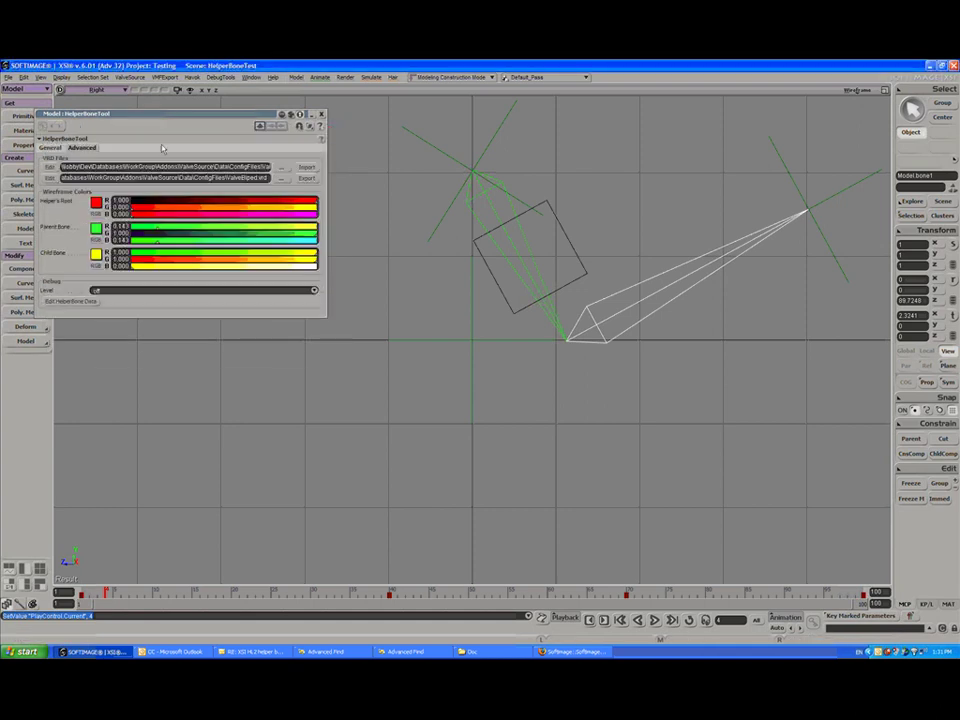
Select the square helper bone beside the parent bone and expand its helper node in a scene Explorer.
{"action": "left_click_drag", "start_coordinate": [160, 122], "coordinate": [225, 142]}
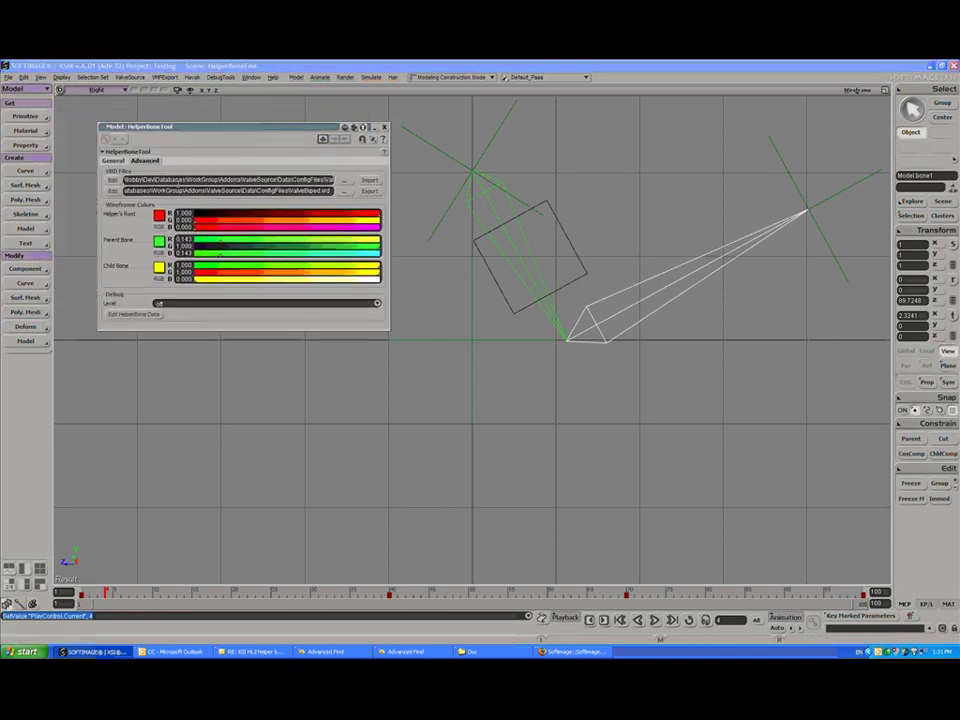
{"action": "left_click", "coordinate": [560, 230]}
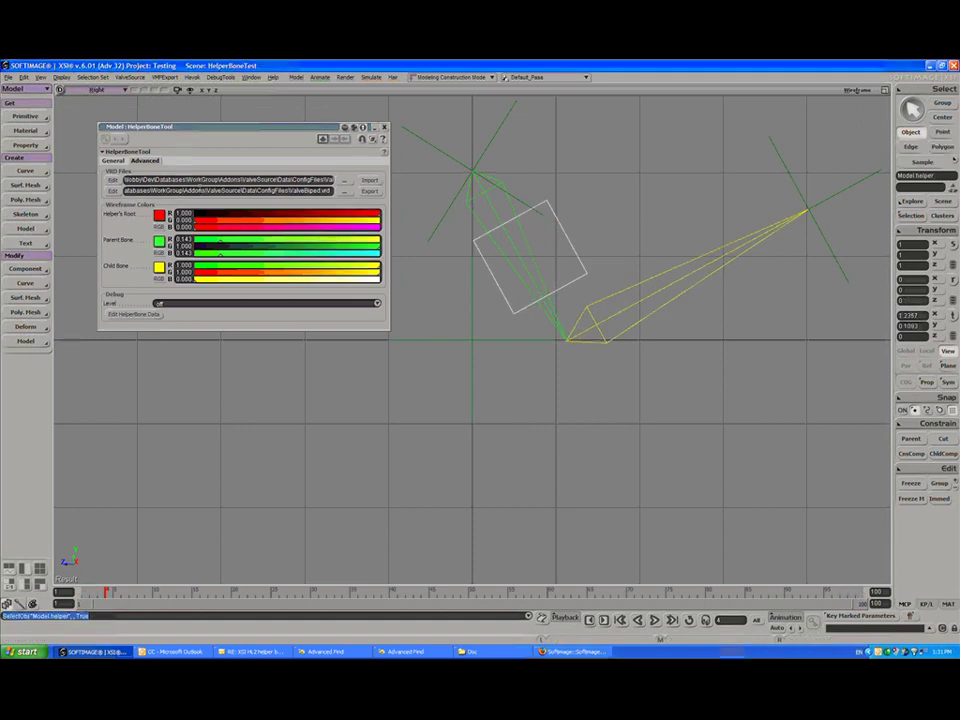
{"action": "left_click_drag", "start_coordinate": [160, 127], "coordinate": [136, 126]}
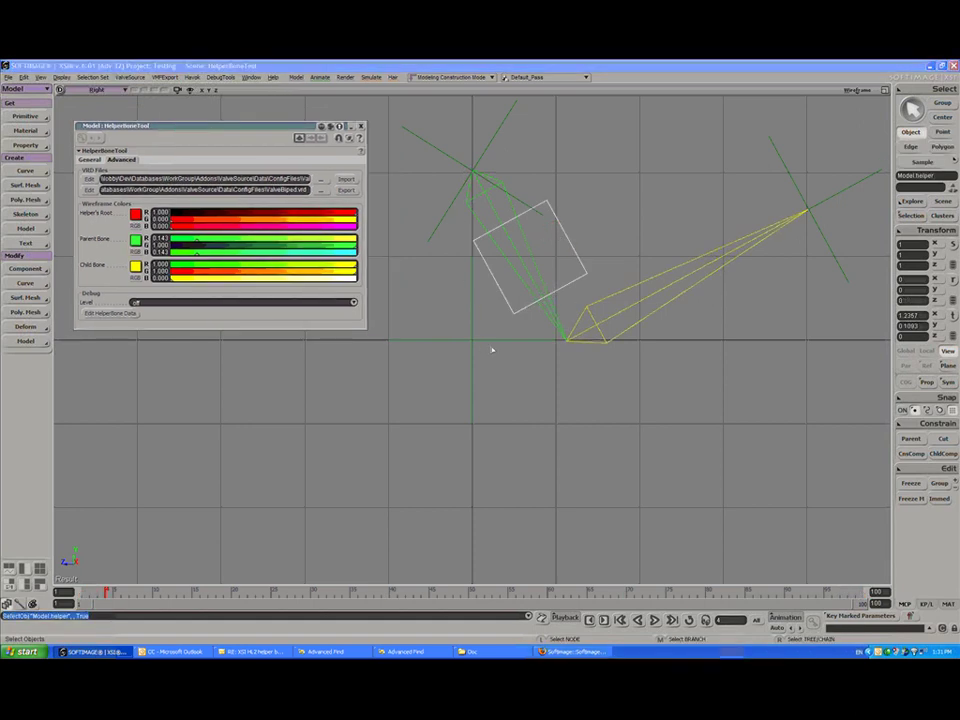
{"action": "key", "text": "8"}
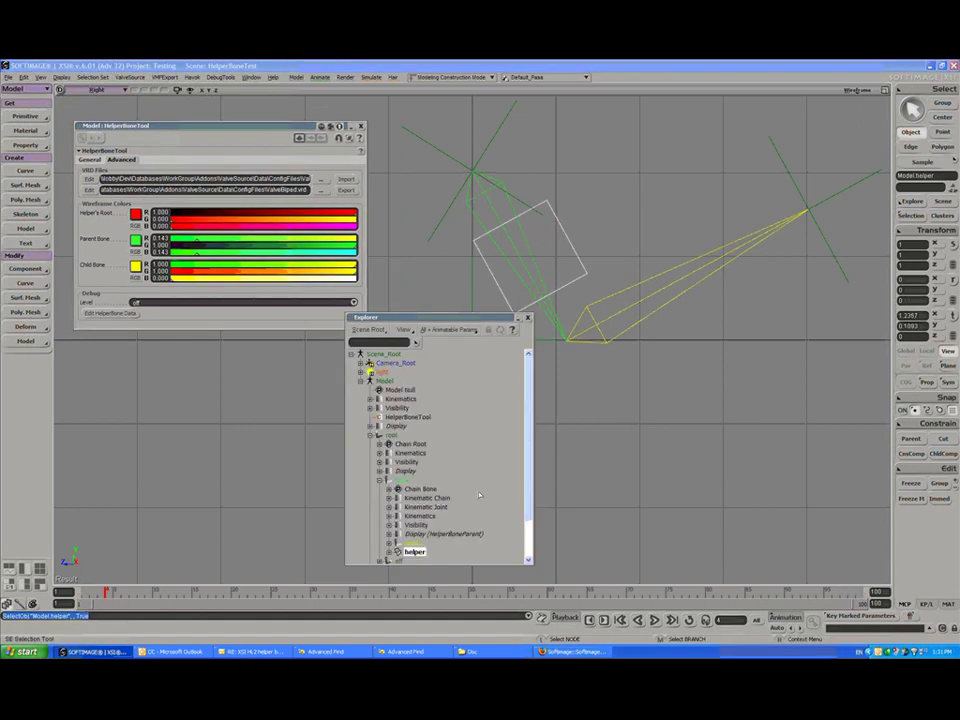
{"action": "left_click_drag", "start_coordinate": [532, 474], "coordinate": [531, 506]}
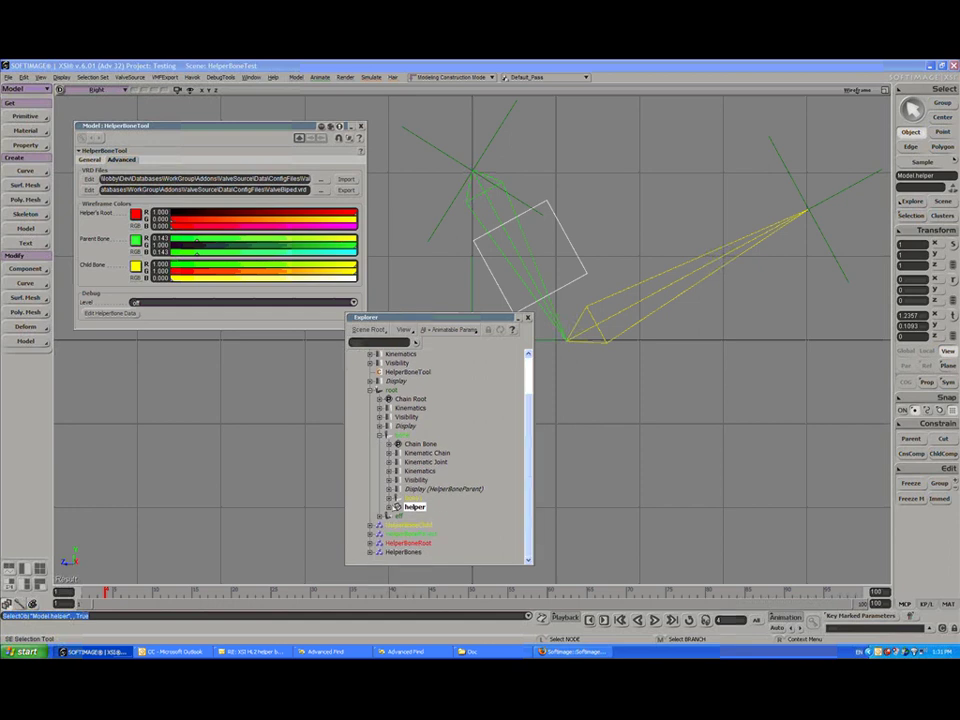
{"action": "left_click", "coordinate": [390, 507]}
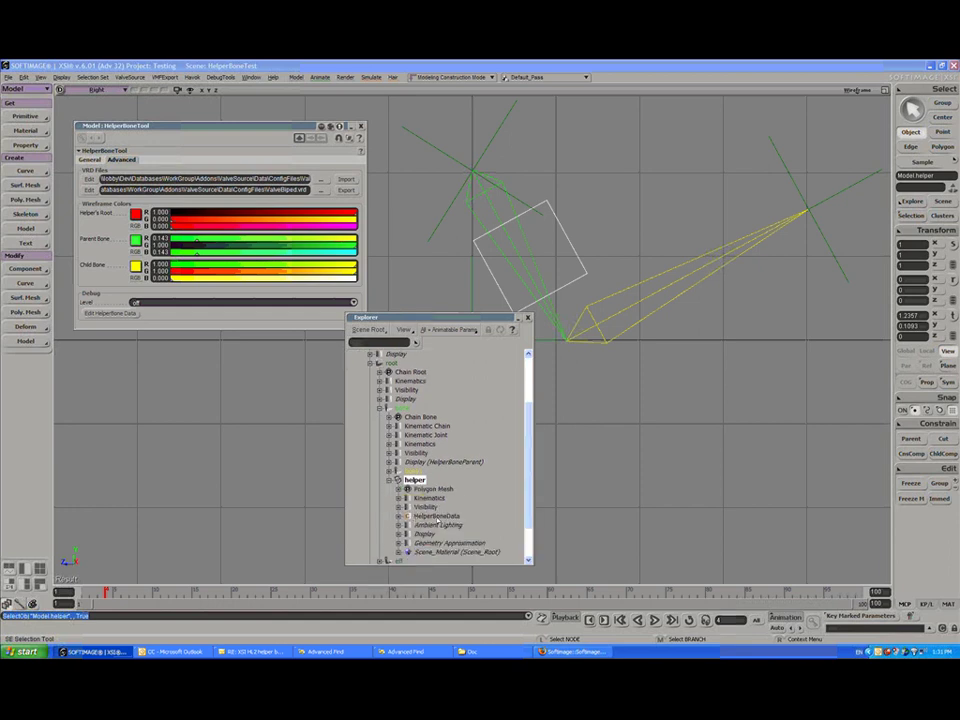
Examine the helper's operators by expanding its Polygon Mesh and the Global Transform under Kinematics, leaving Local Transform collapsed.
{"action": "left_click", "coordinate": [399, 489]}
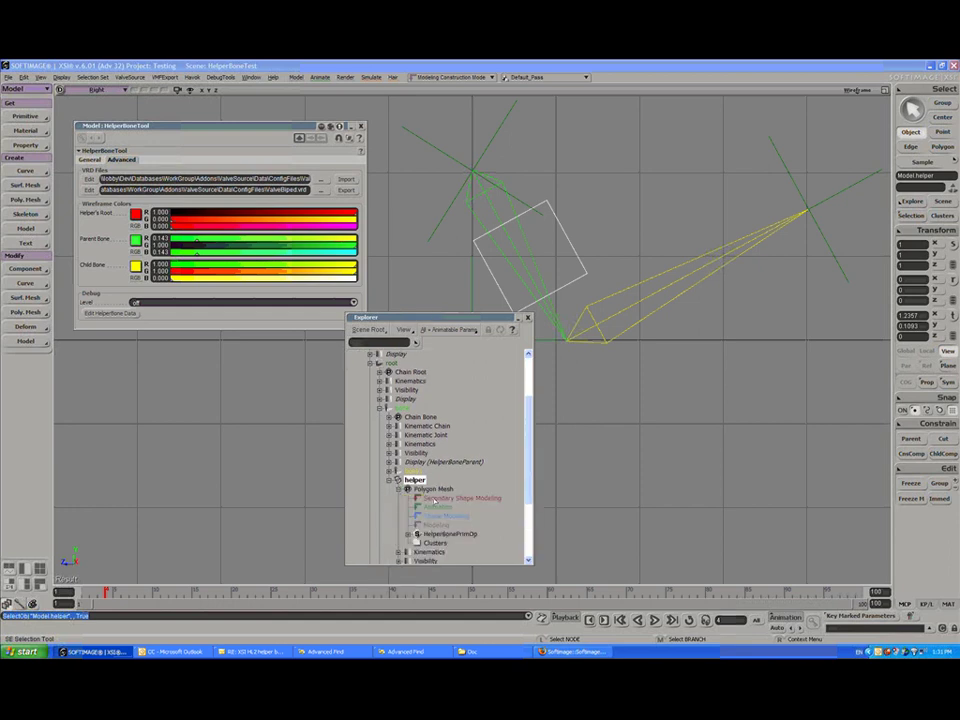
{"action": "left_click_drag", "start_coordinate": [528, 469], "coordinate": [529, 508]}
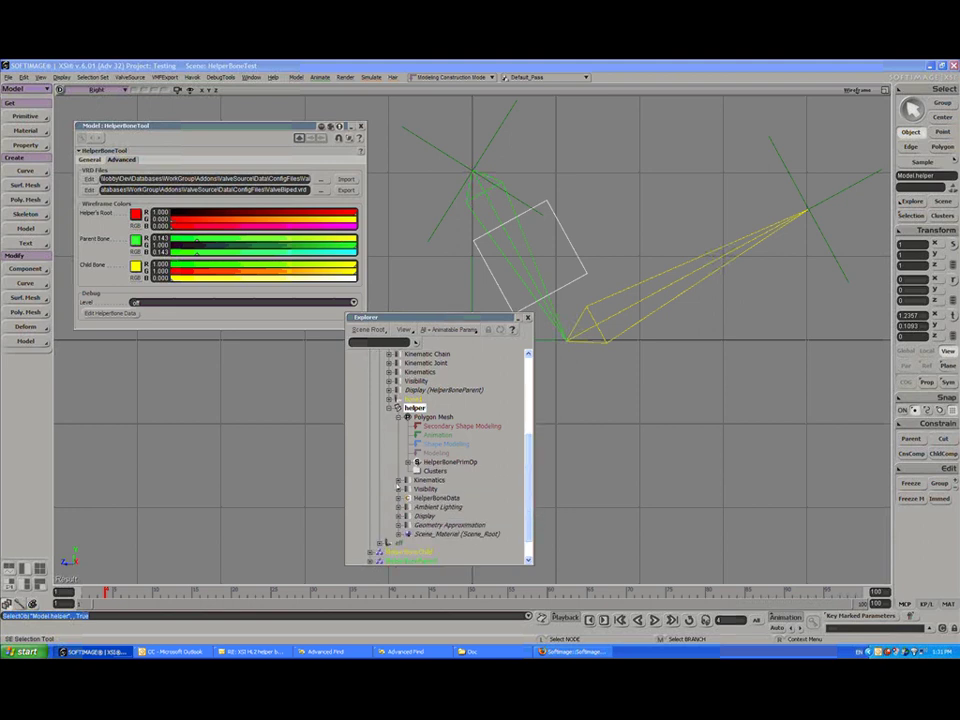
{"action": "left_click", "coordinate": [398, 480]}
{"action": "left_click", "coordinate": [408, 497]}
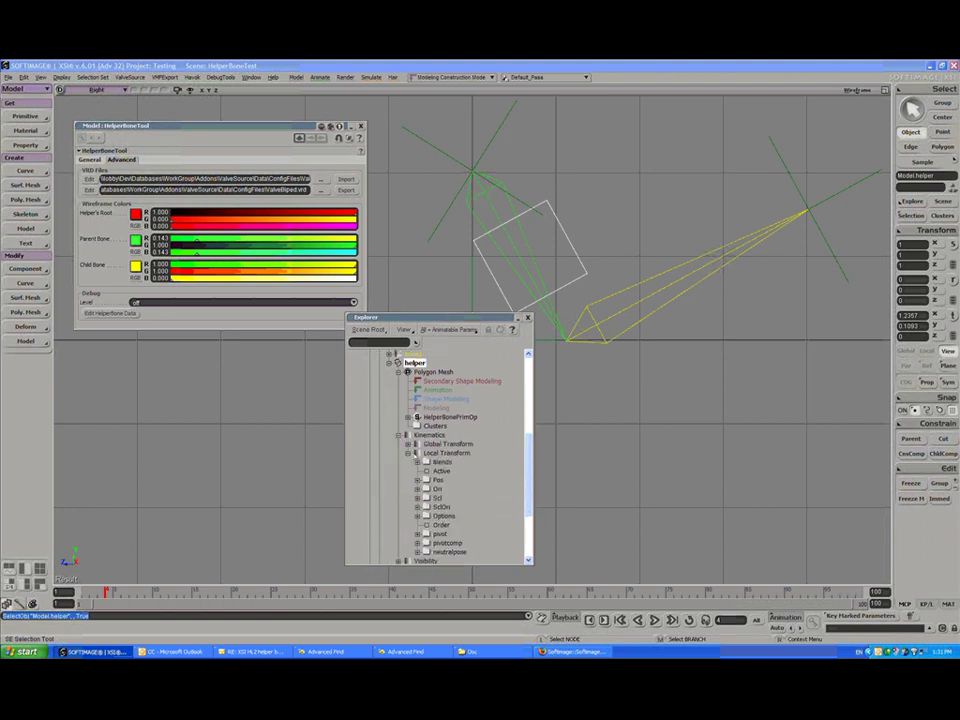
{"action": "left_click", "coordinate": [408, 453]}
{"action": "left_click", "coordinate": [408, 444]}
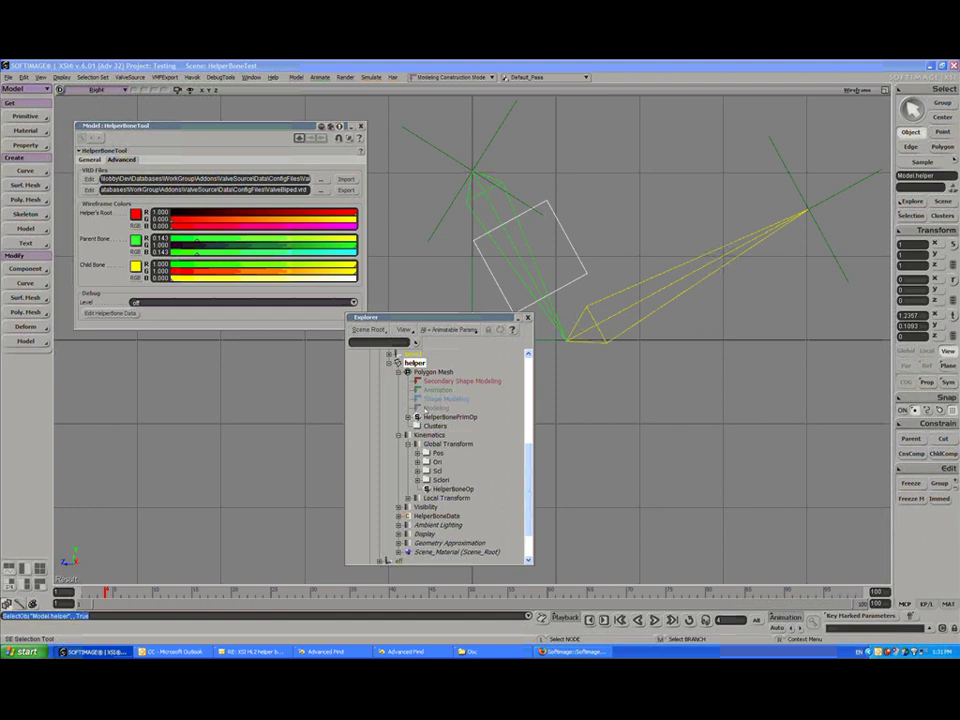
{"action": "scroll", "coordinate": [529, 492], "scroll_direction": "down", "scroll_amount": 1}
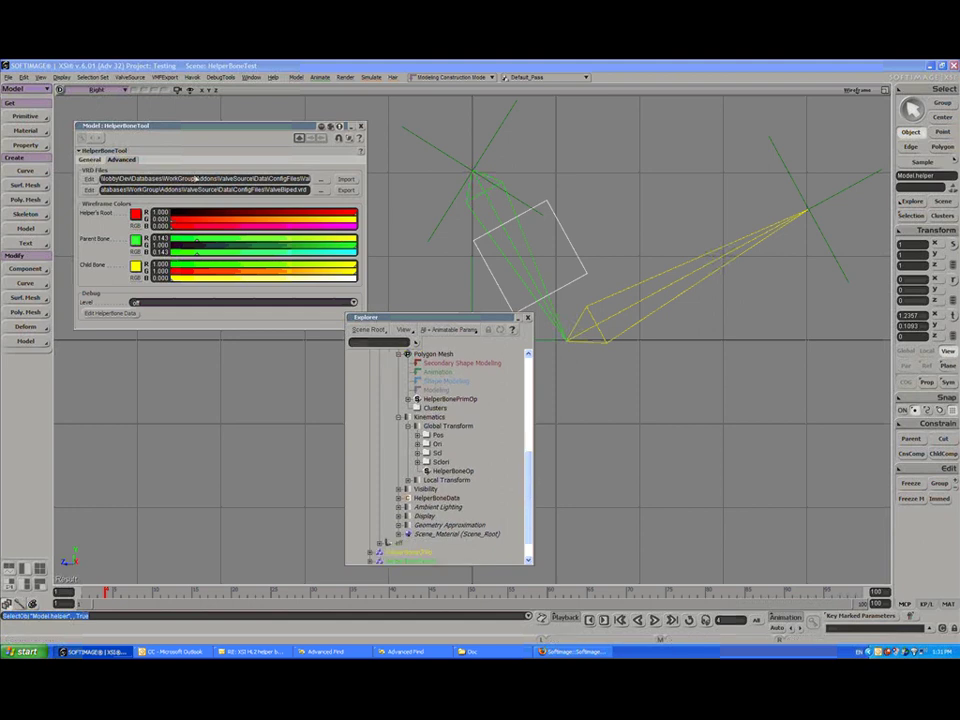
Switch to the ValveSource Doc folder and open axisinterptool_help.htm in Firefox.
{"action": "key", "text": "alt+Tab"}
{"action": "key", "text": "alt+Tab"}
{"action": "key", "text": "alt+Tab"}
{"action": "key", "text": "alt+Tab"}
{"action": "key", "text": "alt+Tab"}
{"action": "key", "text": "alt+Tab"}
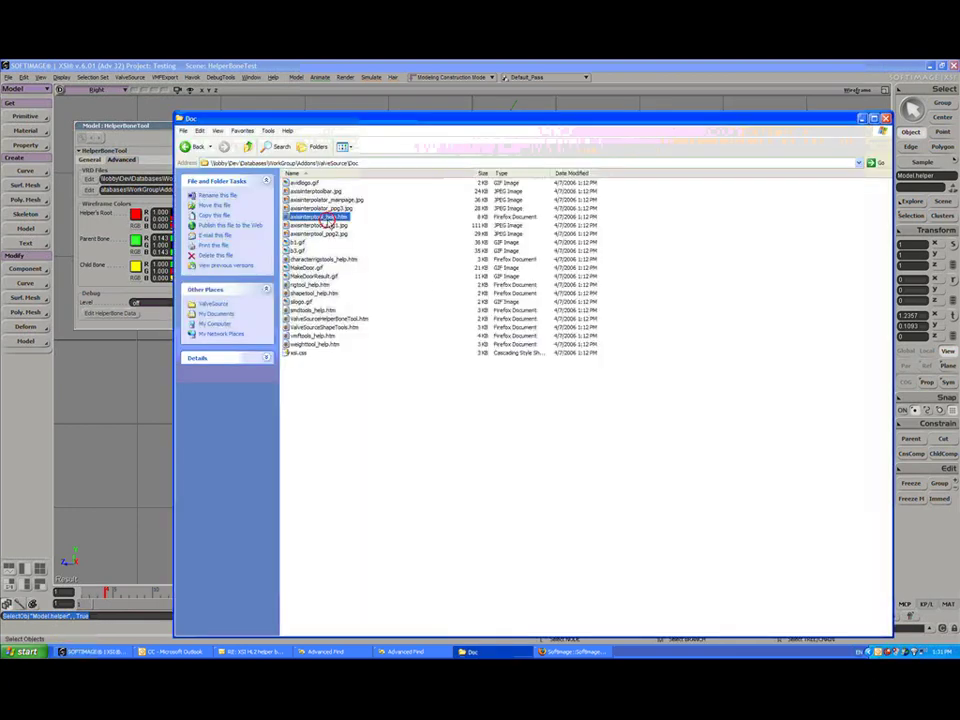
{"action": "double_click", "coordinate": [327, 218]}
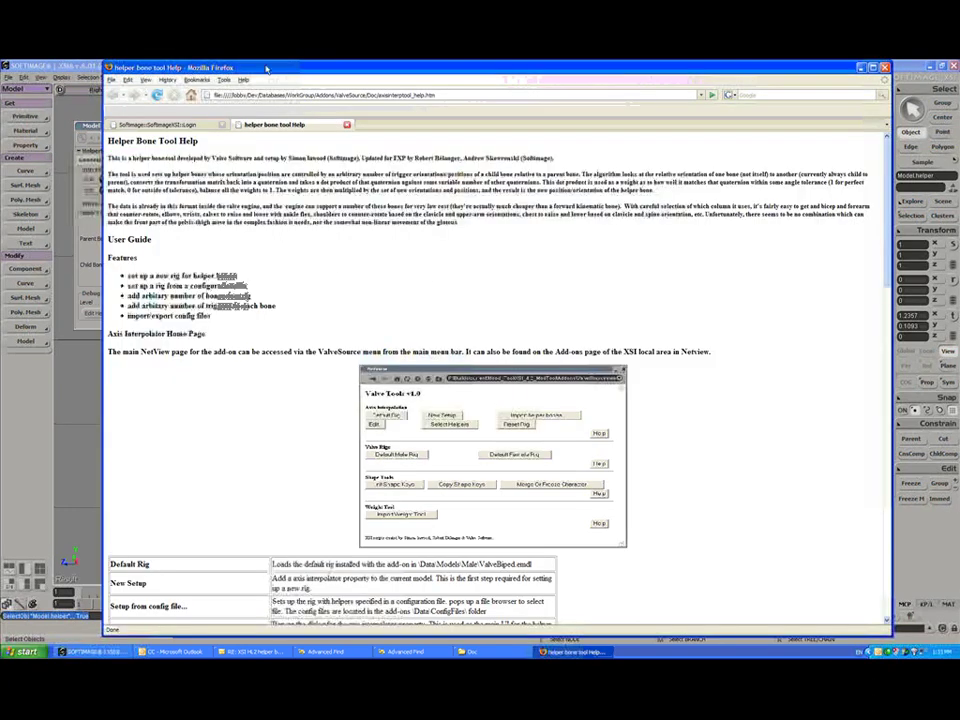
{"action": "left_click_drag", "start_coordinate": [264, 67], "coordinate": [317, 62]}
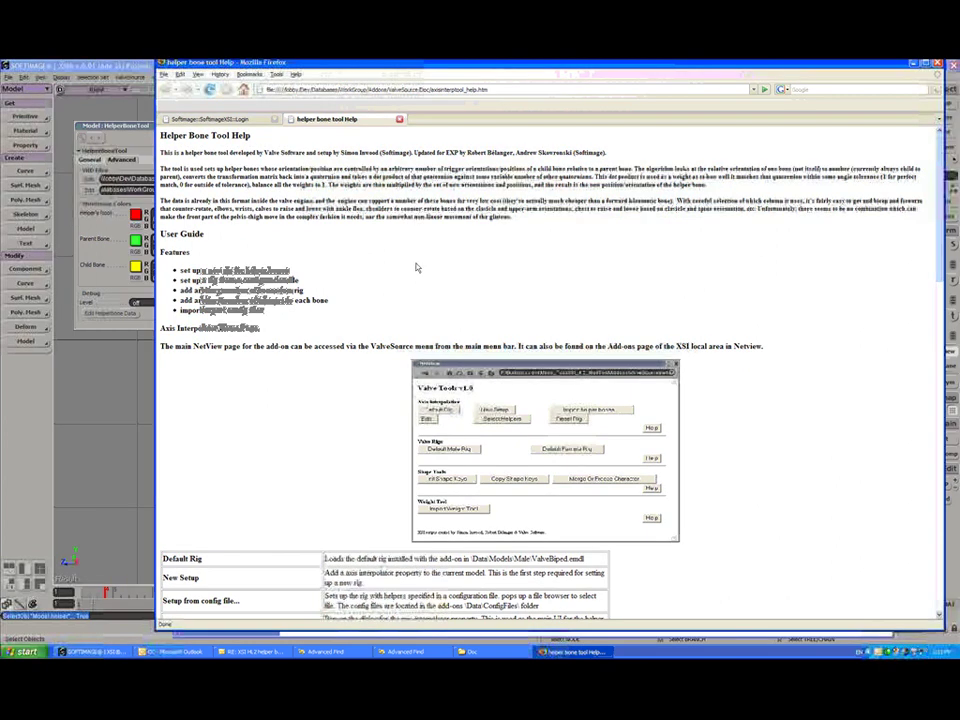
Read the Helper Bone Tool Help page through to the operator descriptions, and close the browser and the Doc folder.
{"action": "scroll", "coordinate": [281, 401], "scroll_direction": "down", "scroll_amount": 3}
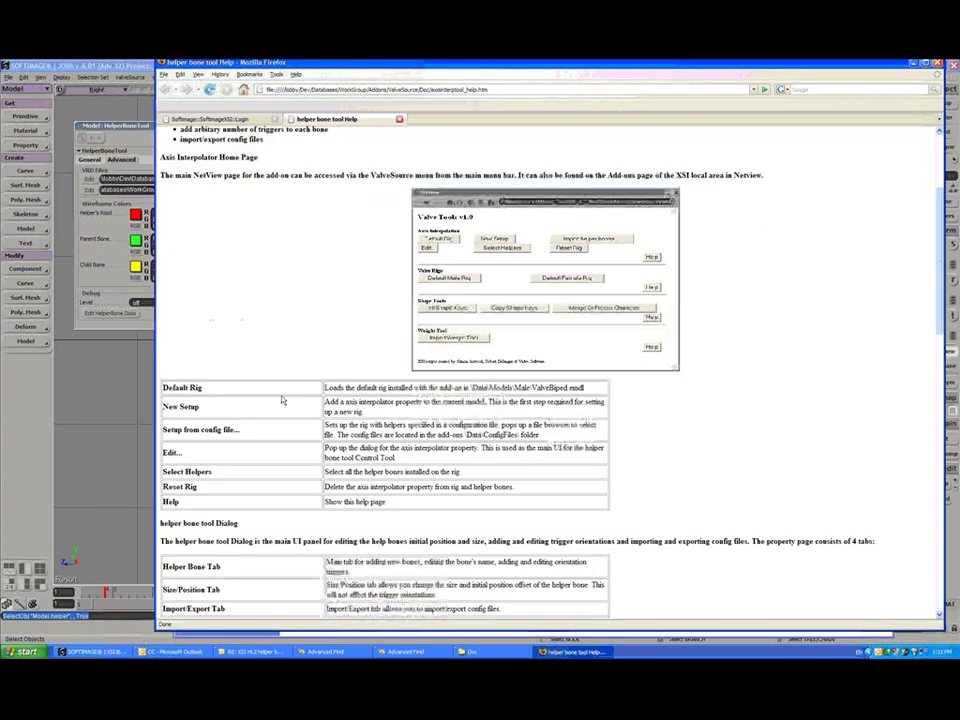
{"action": "scroll", "coordinate": [281, 401], "scroll_direction": "down", "scroll_amount": 6}
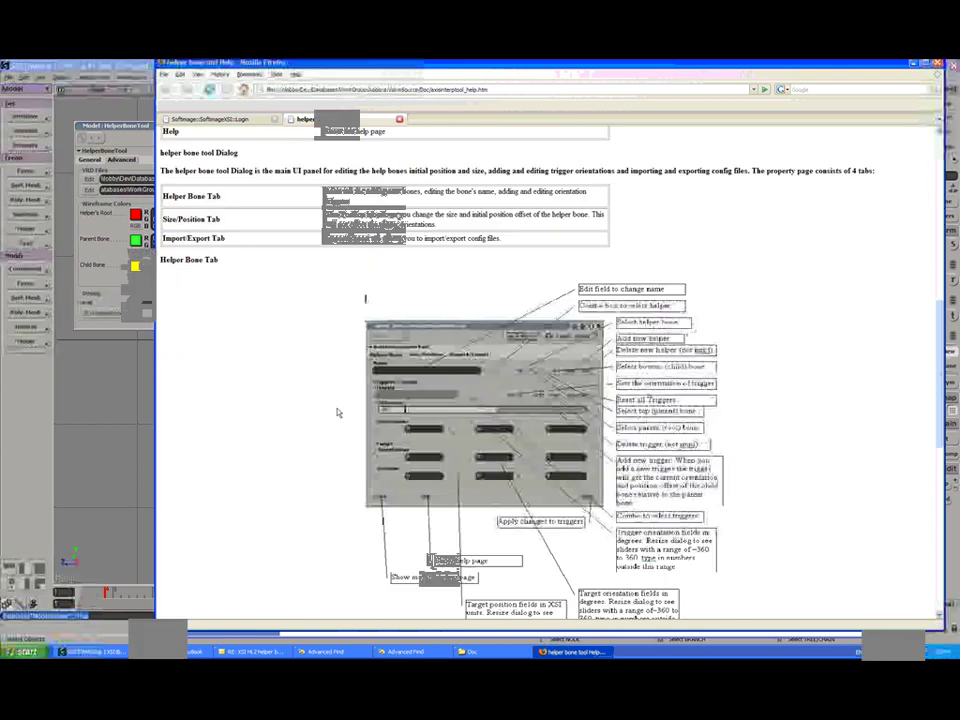
{"action": "scroll", "coordinate": [337, 412], "scroll_direction": "down", "scroll_amount": 4}
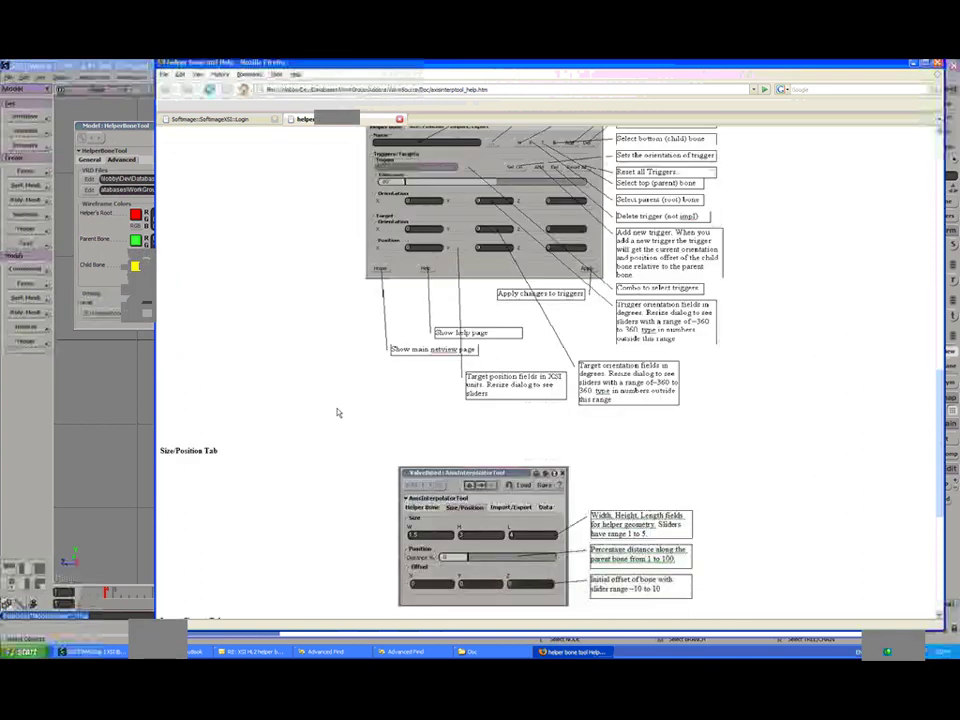
{"action": "scroll", "coordinate": [337, 412], "scroll_direction": "down", "scroll_amount": 5}
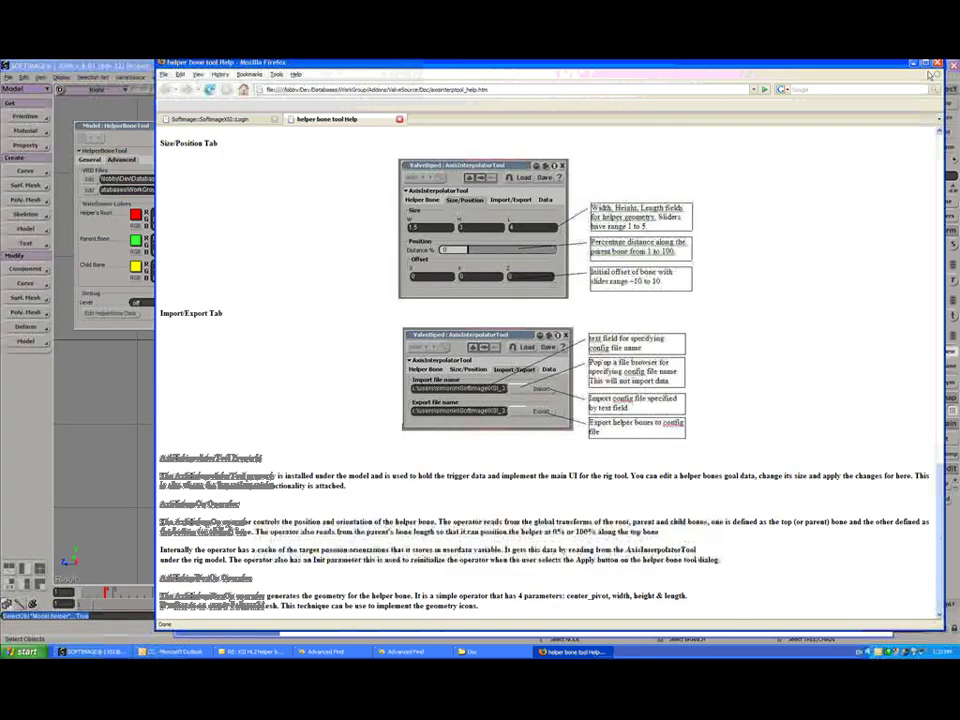
{"action": "key", "text": "alt+F4"}
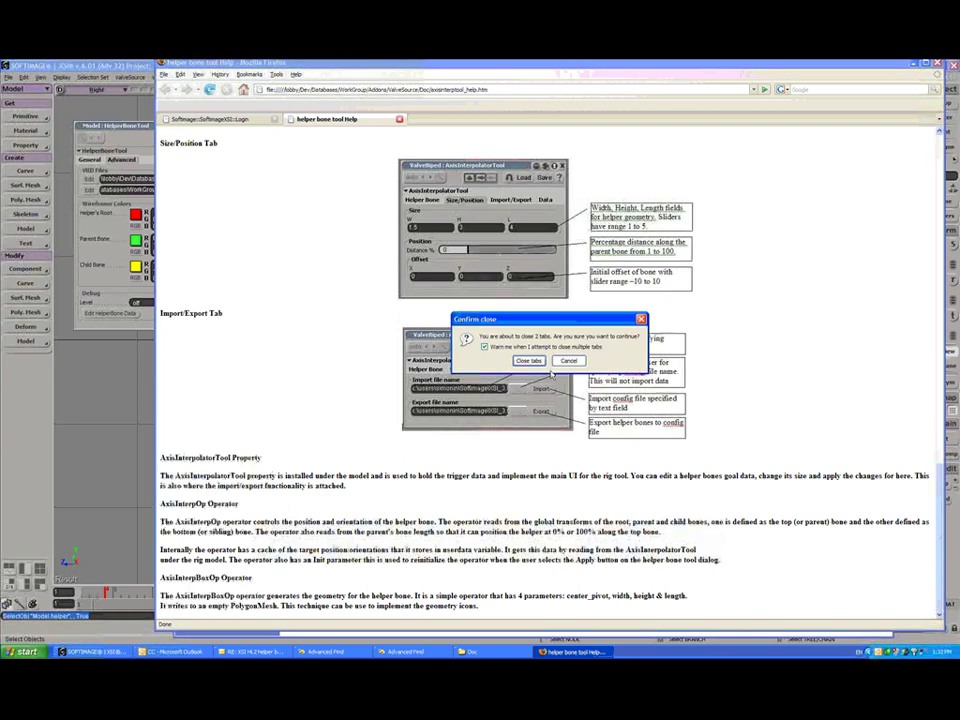
{"action": "key", "text": "Return"}
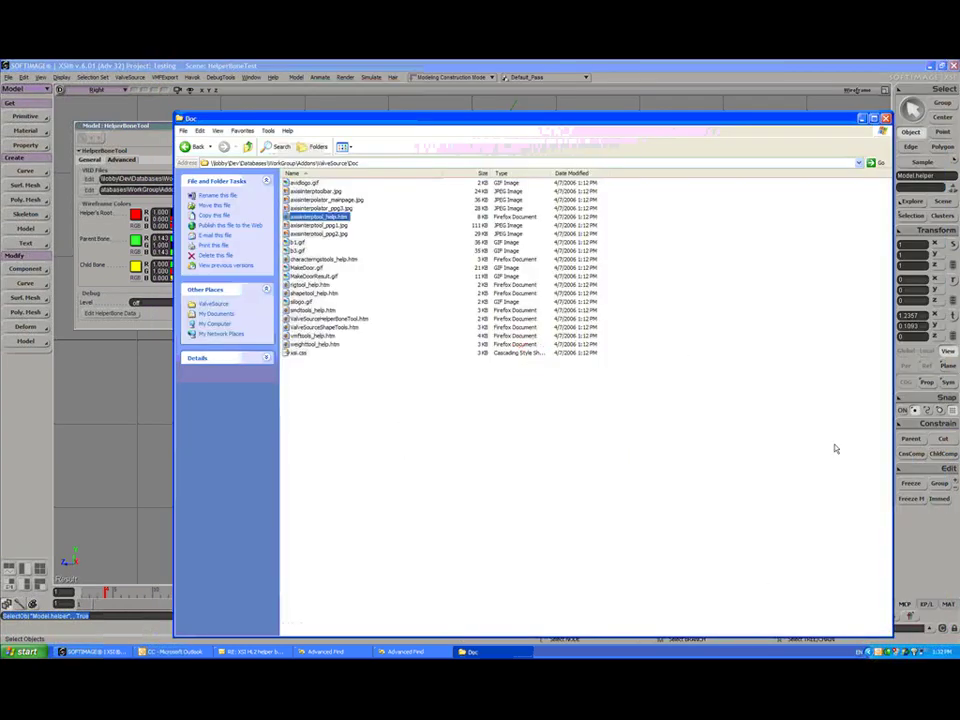
{"action": "left_click", "coordinate": [885, 118]}
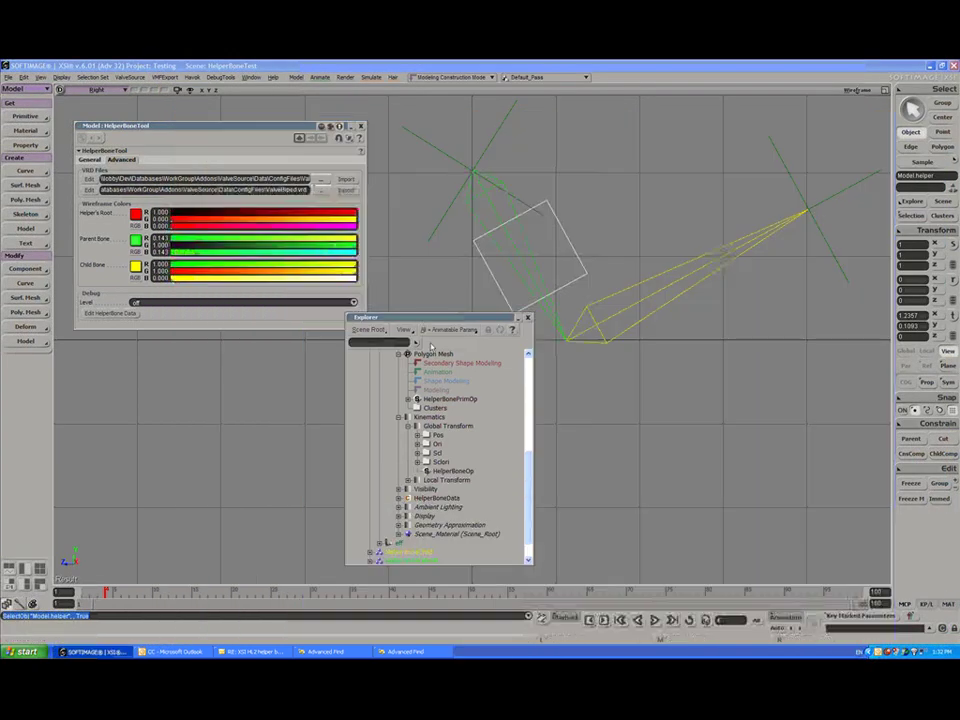